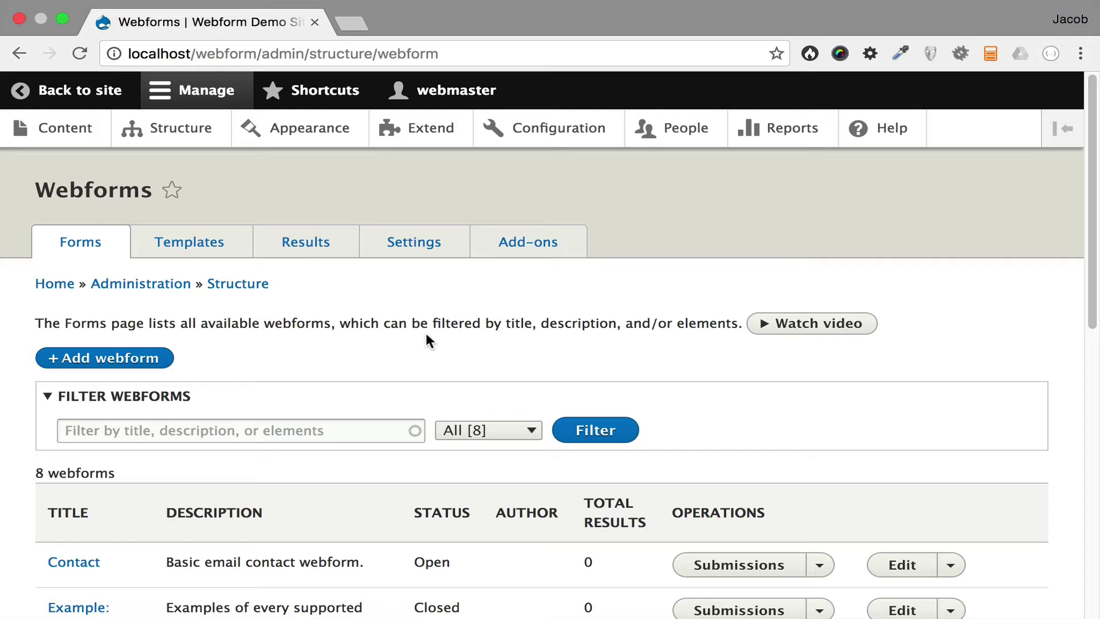
Bring up the context menu on the admin toolbar's Content link to open it in a new tab.
right_click(79, 131)
Open the Content overview in a new tab and switch to it.
left_click(132, 138)
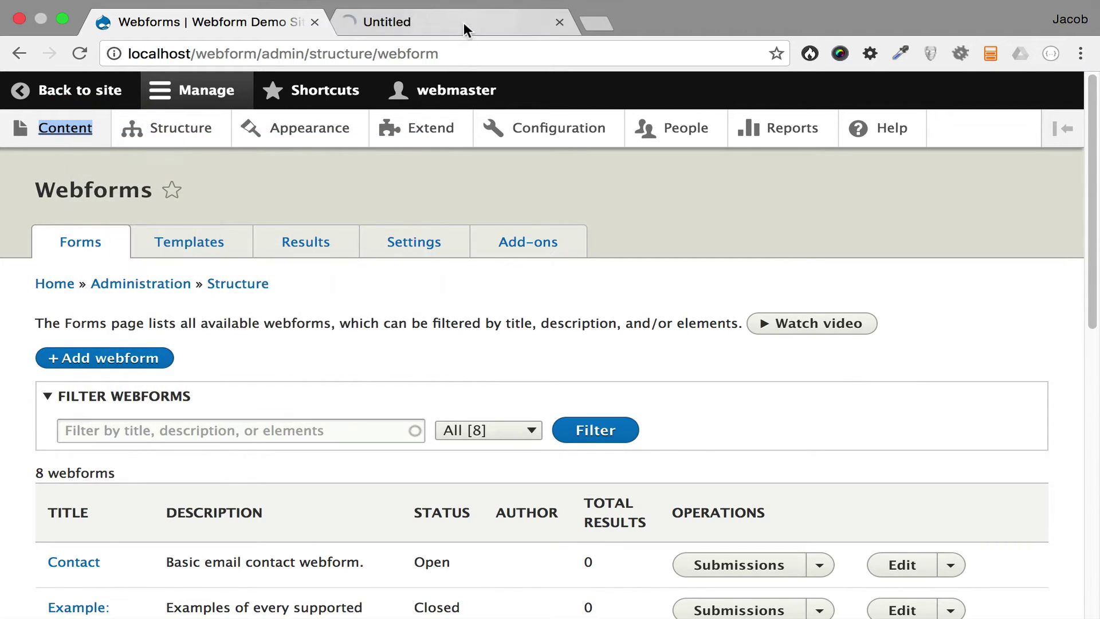
left_click(465, 24)
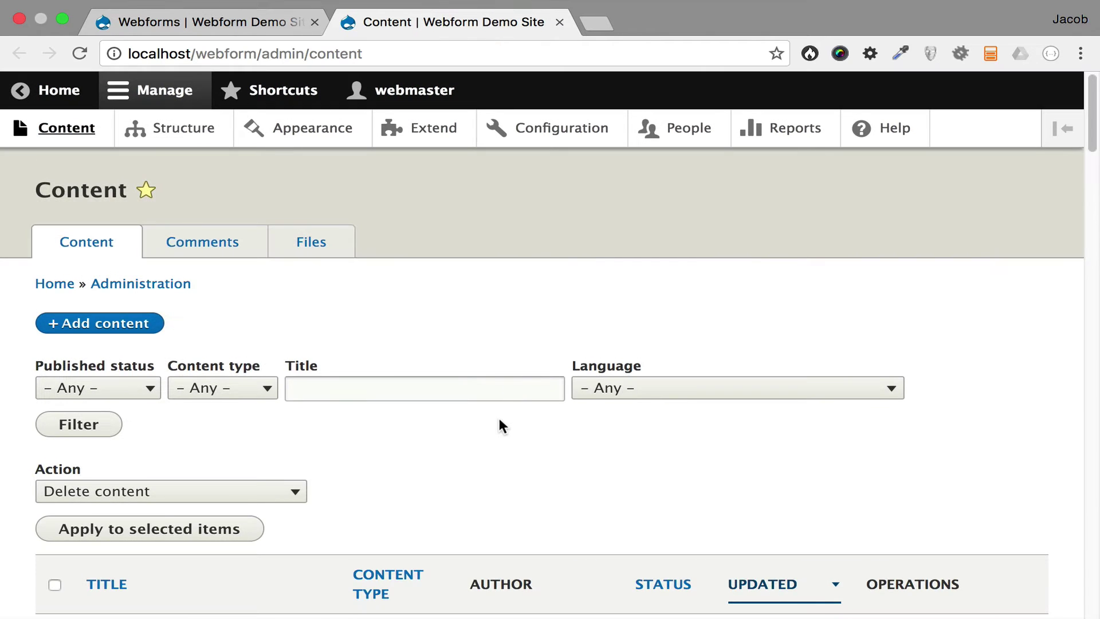
scroll(500, 424, "down", 3)
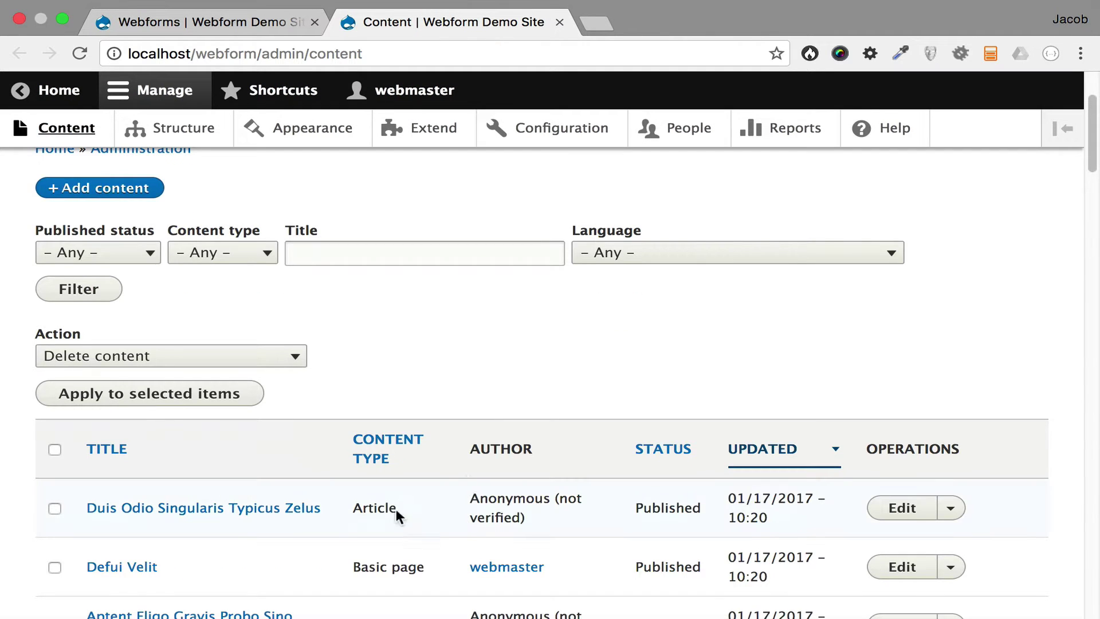
Copy 'Zelus' from the first title and filter the content list by that title.
left_click_drag(325, 507, 286, 508)
key("ctrl+c")
left_click(417, 256)
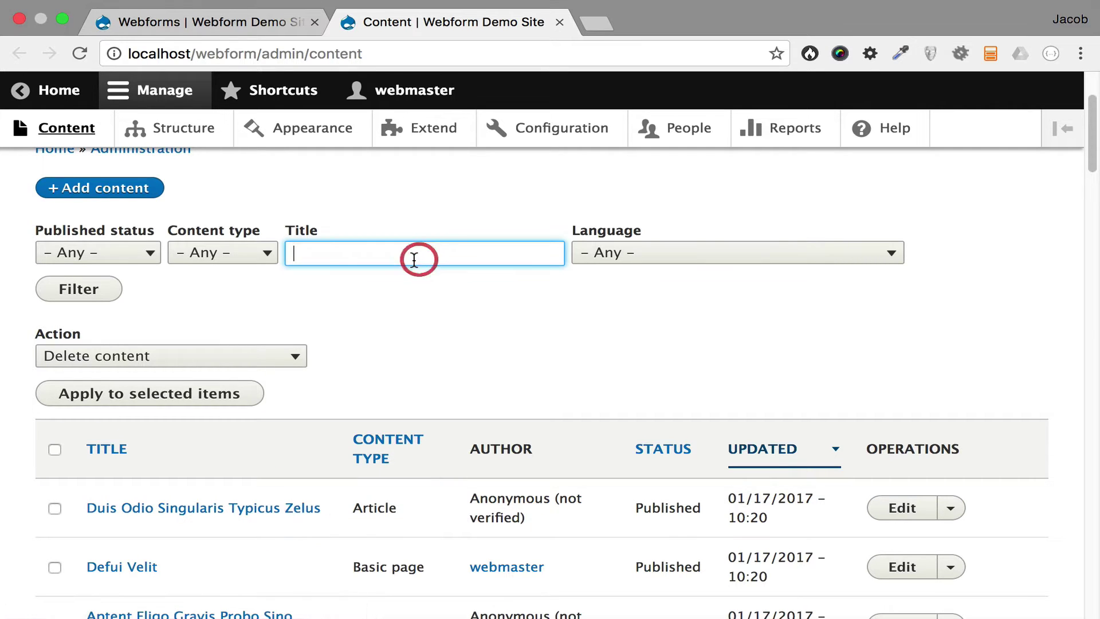
key("ctrl+v")
left_click(77, 291)
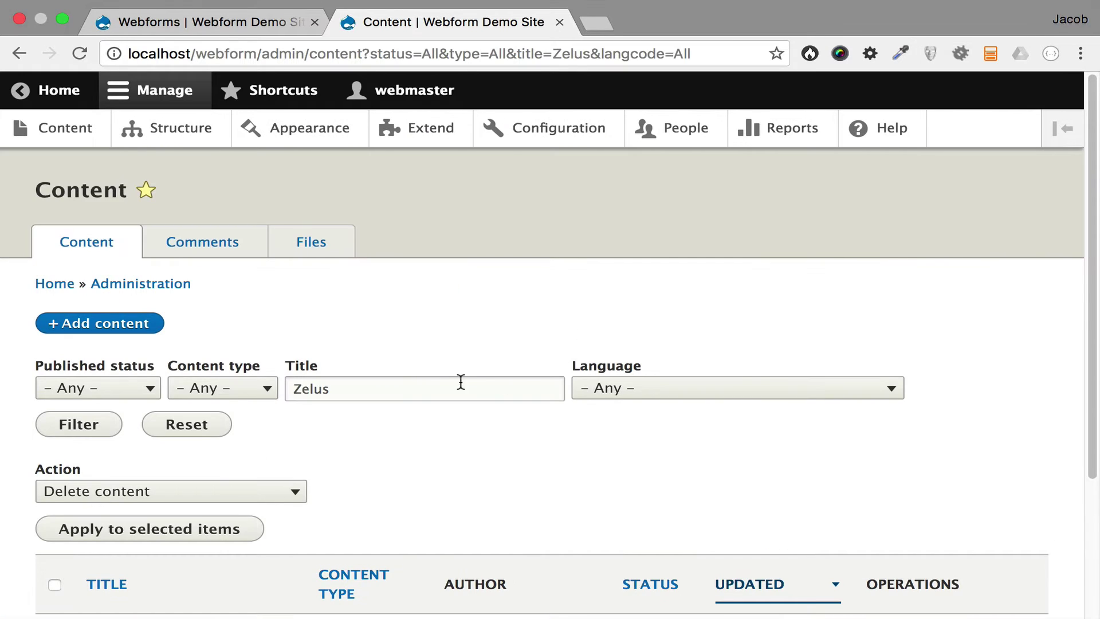
Examine the Zelus filter value and the title parameter in the page URL.
scroll(436, 369, "down", 1)
double_click(409, 367)
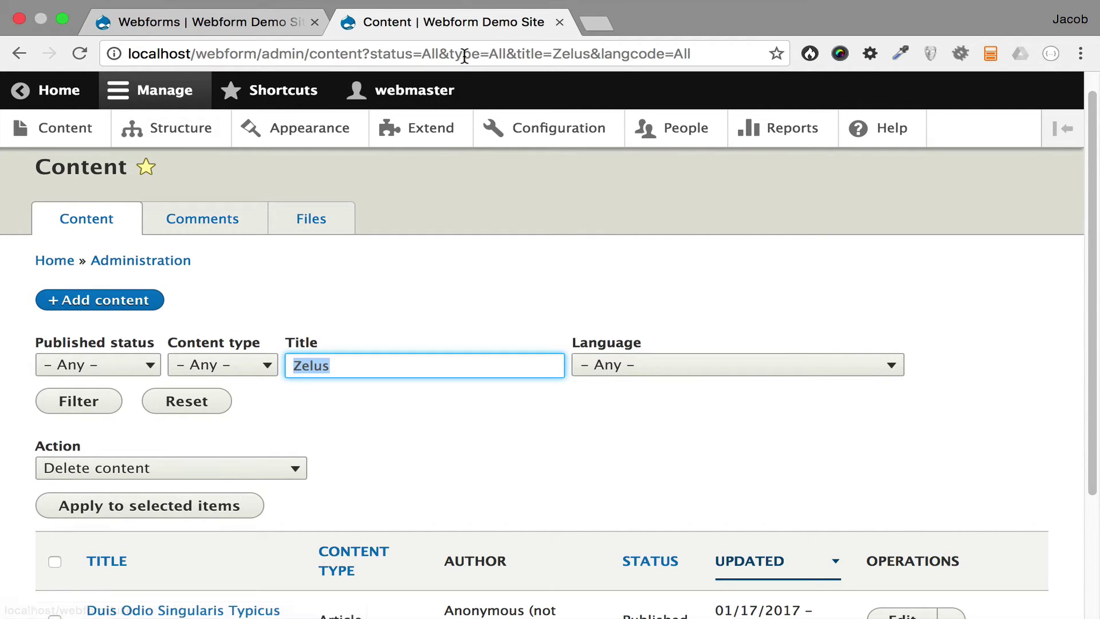
left_click_drag(516, 52, 542, 51)
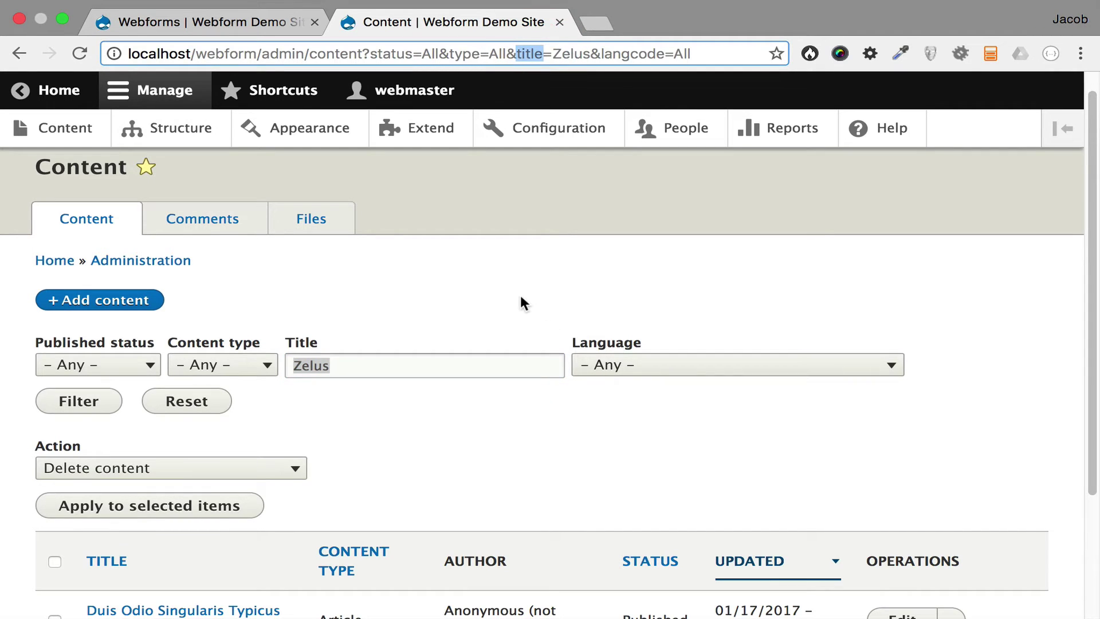
Create and save a new webform titled 'Content form'.
left_click(227, 23)
left_click(86, 359)
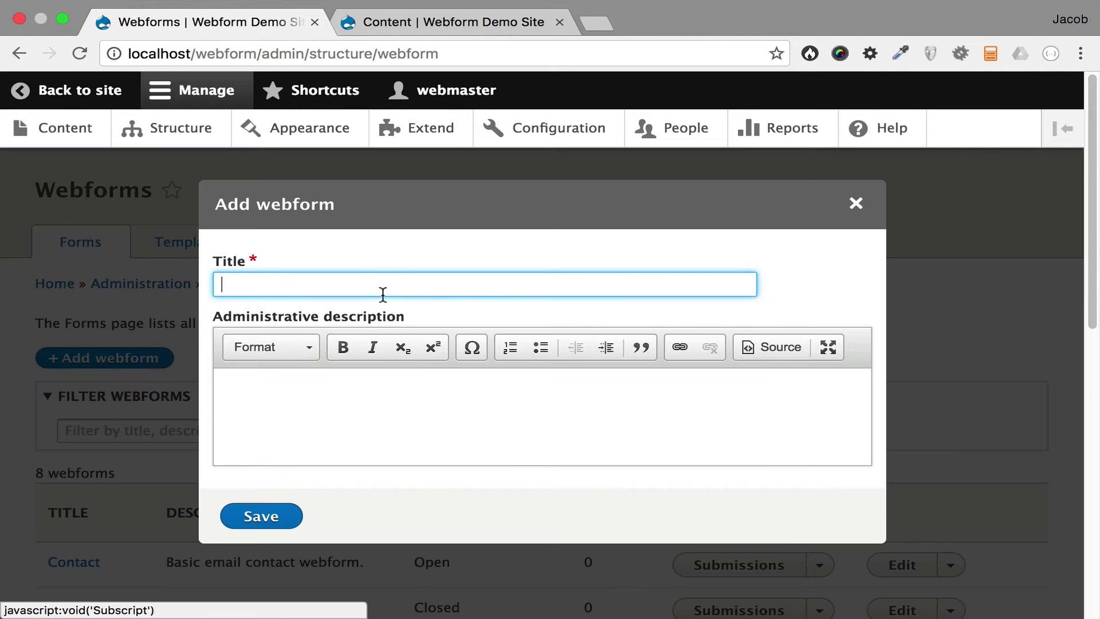
left_click(381, 285)
type("Cont")
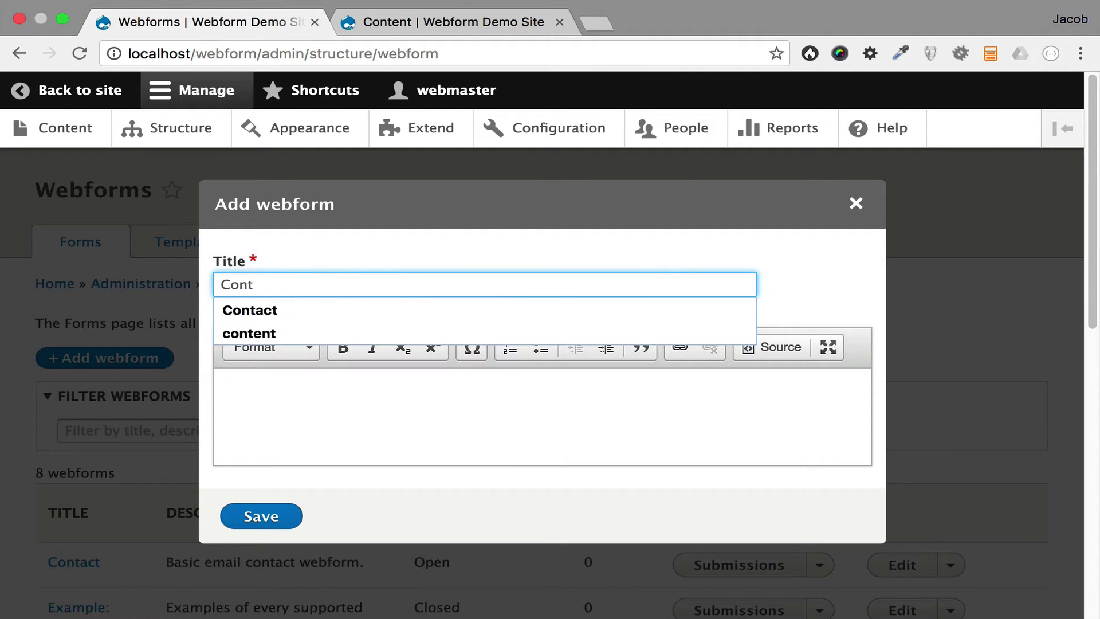
type("ent for")
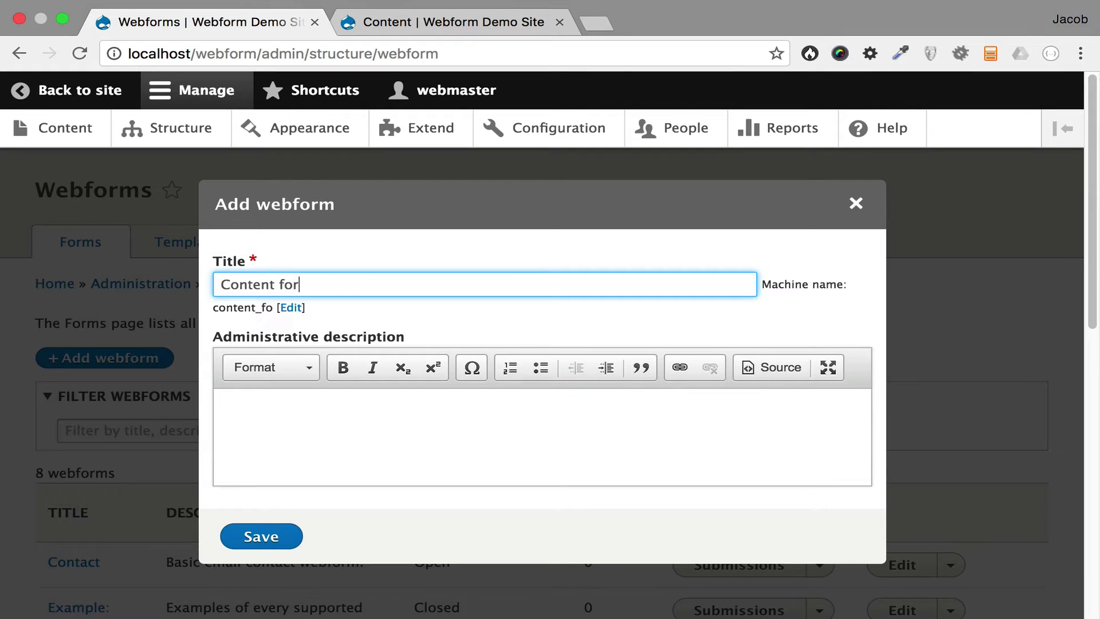
type("m")
left_click(265, 536)
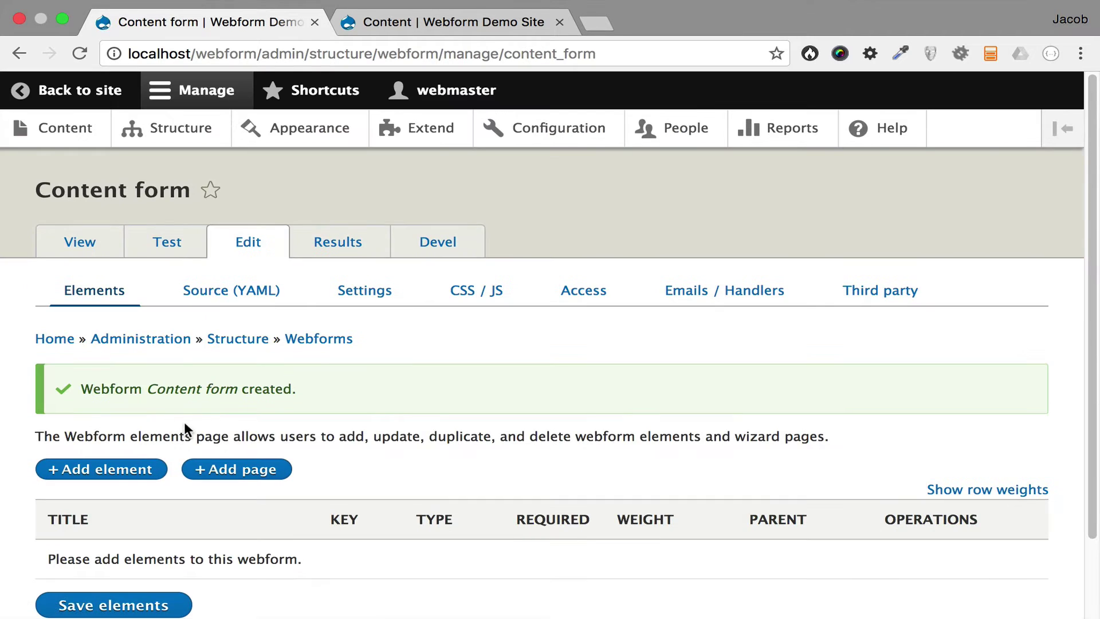
Add a Search element titled 'Search for content' with its key changed to 'title'.
left_click(128, 468)
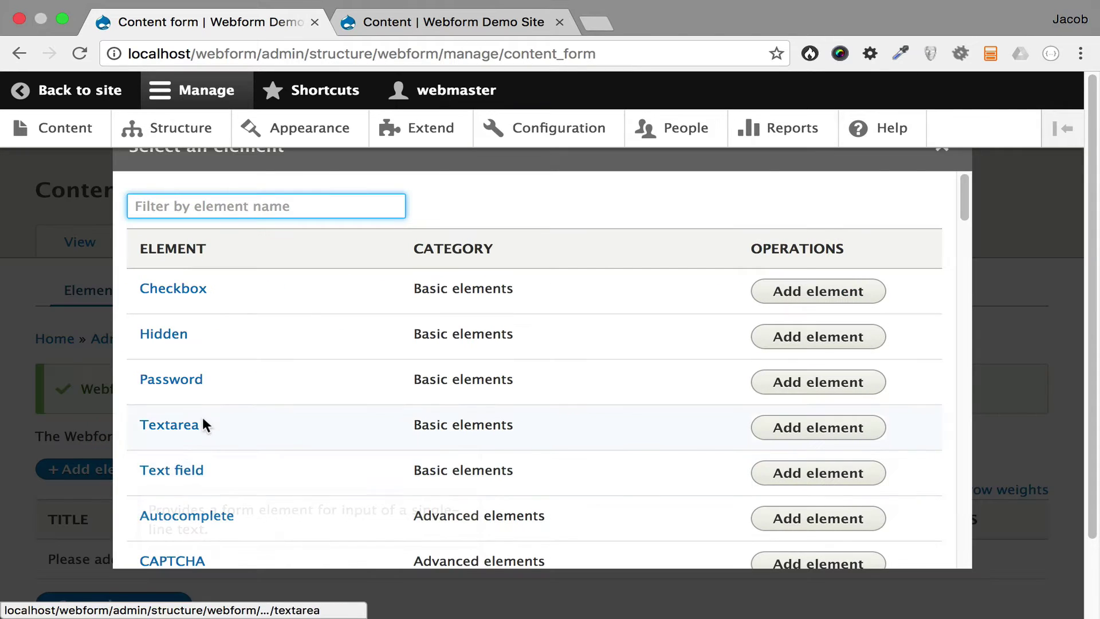
left_click(195, 205)
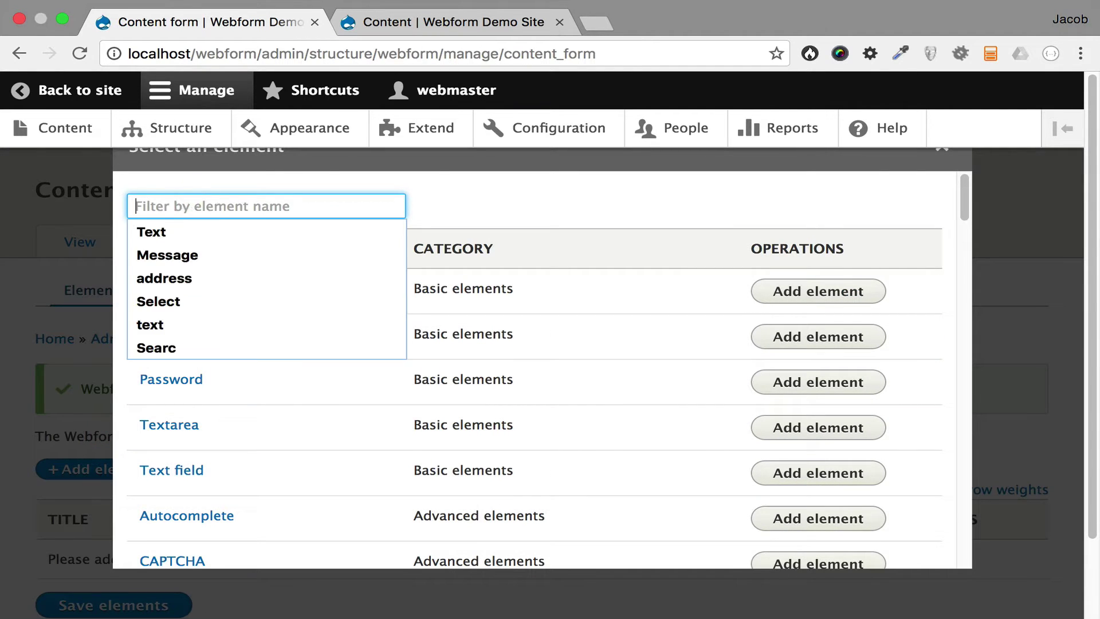
type("Search")
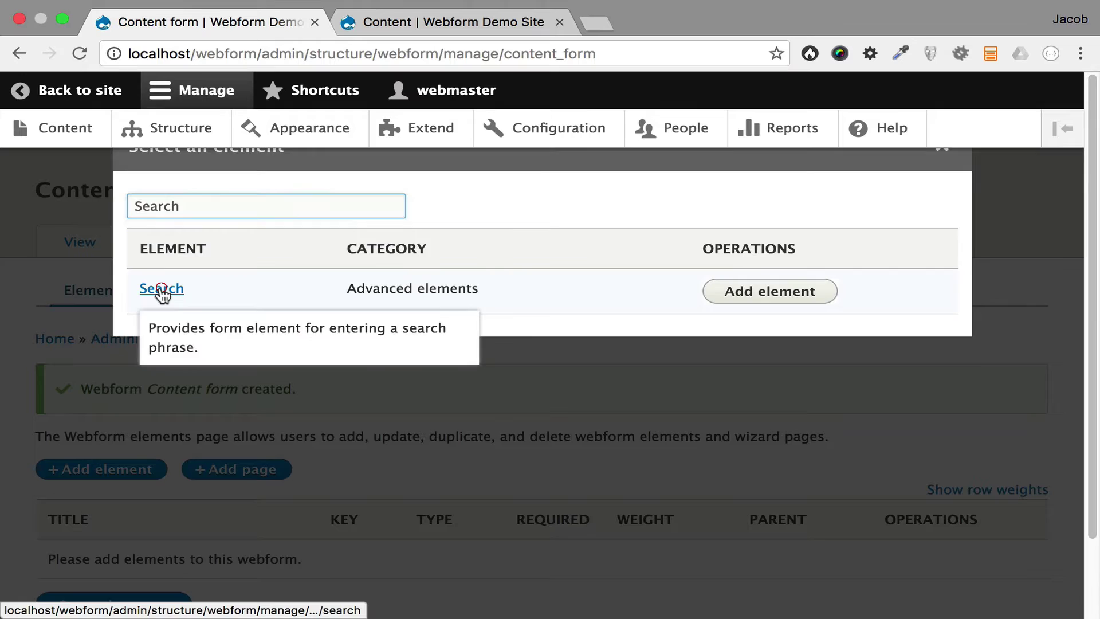
left_click(162, 289)
left_click(210, 321)
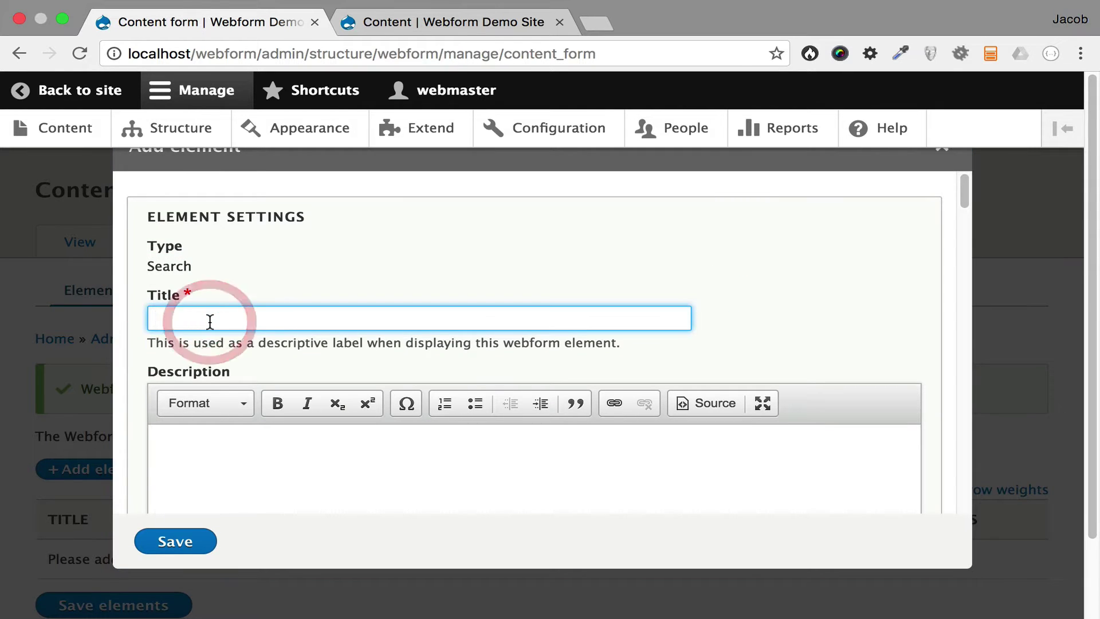
type("Search for")
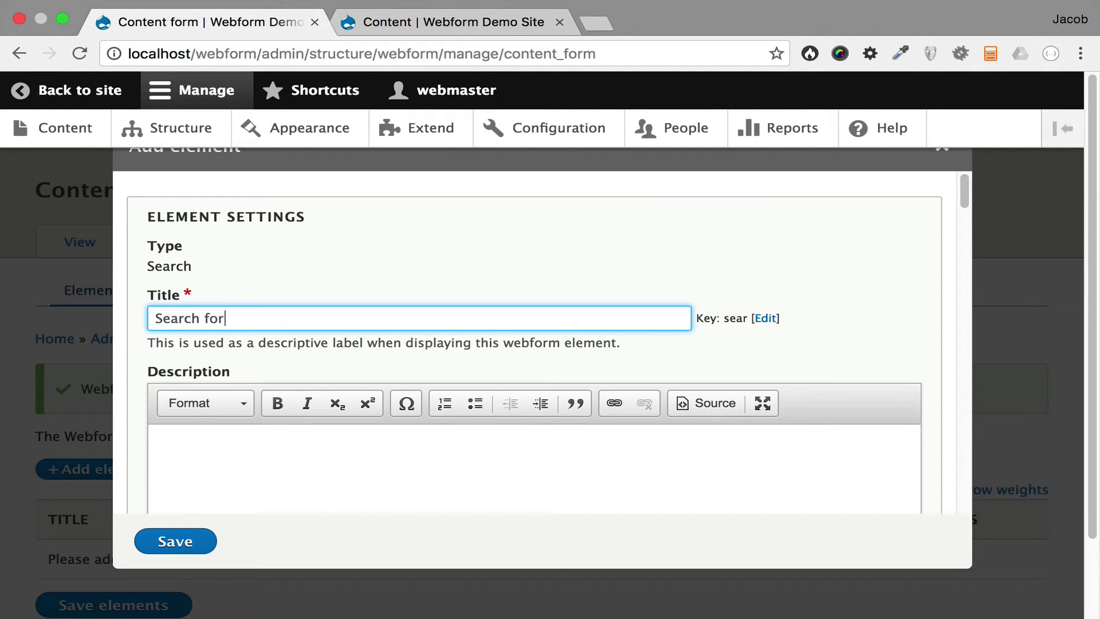
type(" content")
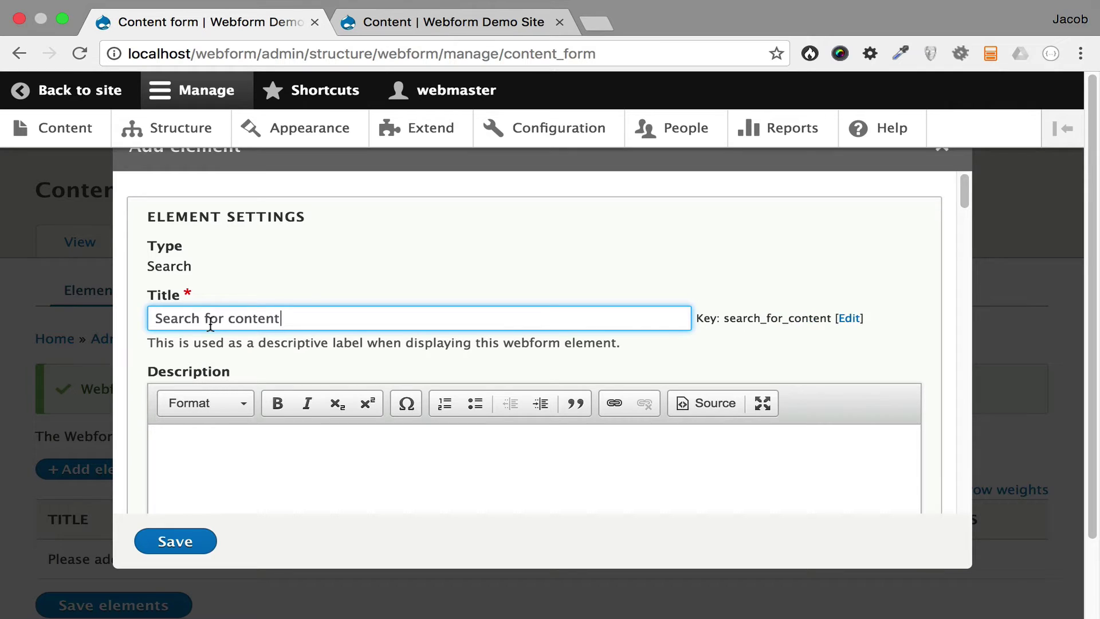
left_click(850, 319)
left_click_drag(328, 317, 88, 313)
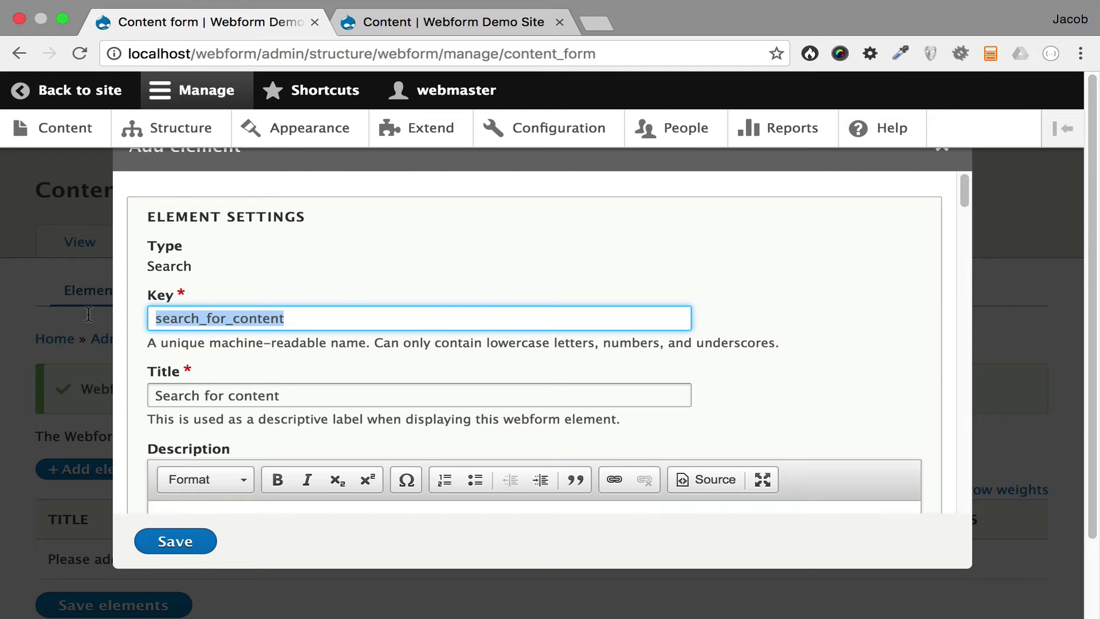
type("title")
left_click(612, 274)
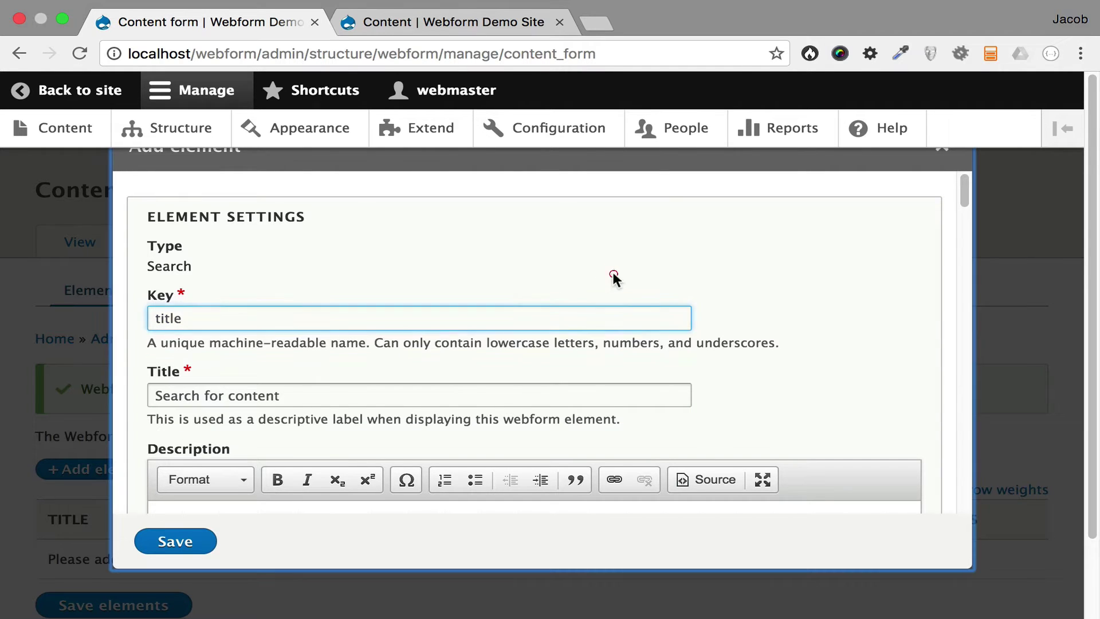
scroll(607, 274, "down", 20)
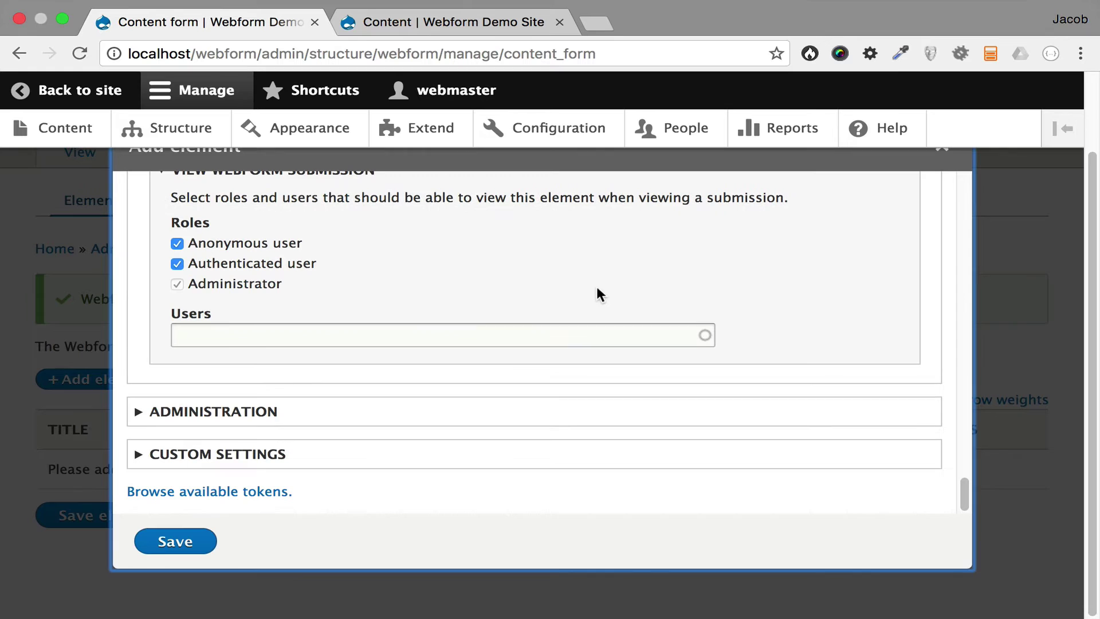
Save the Search for content element and try the field on the Content form's public view.
left_click(167, 540)
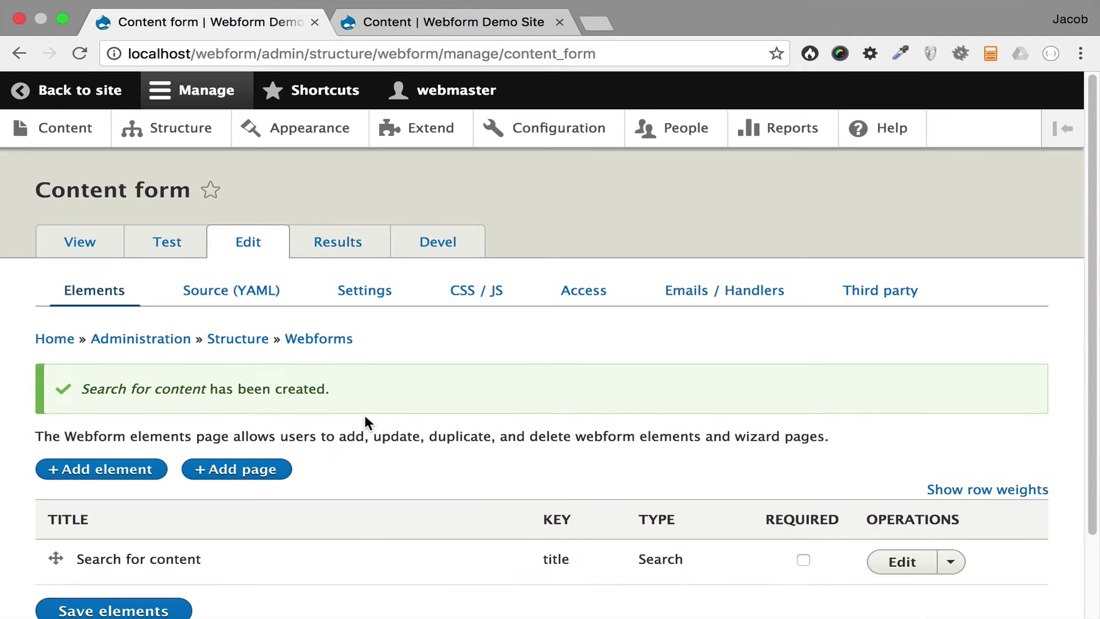
left_click(103, 248)
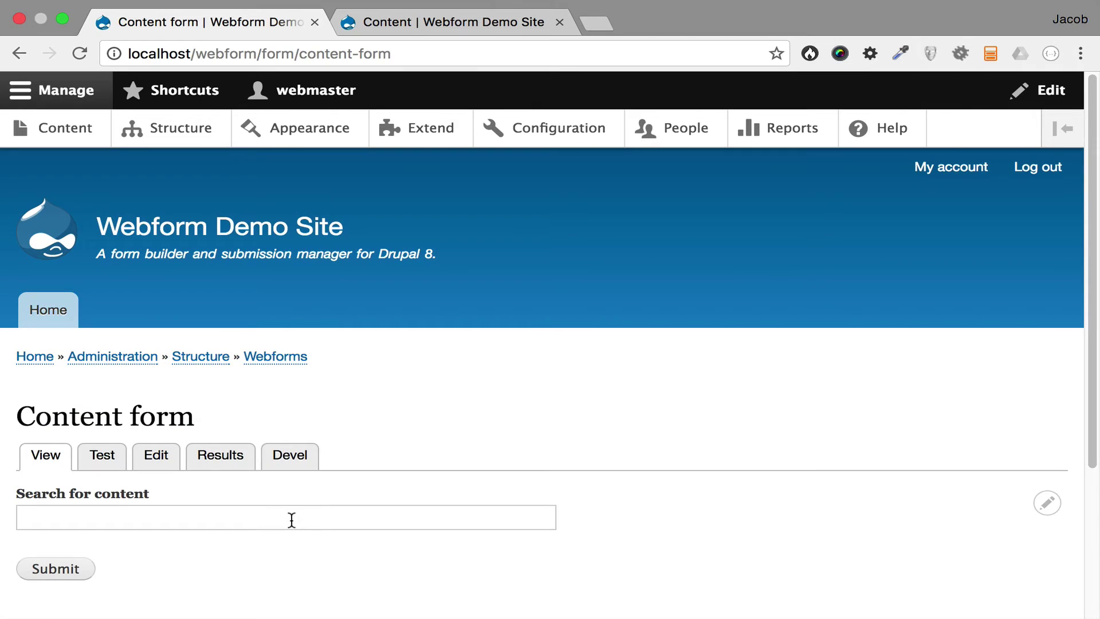
left_click(291, 518)
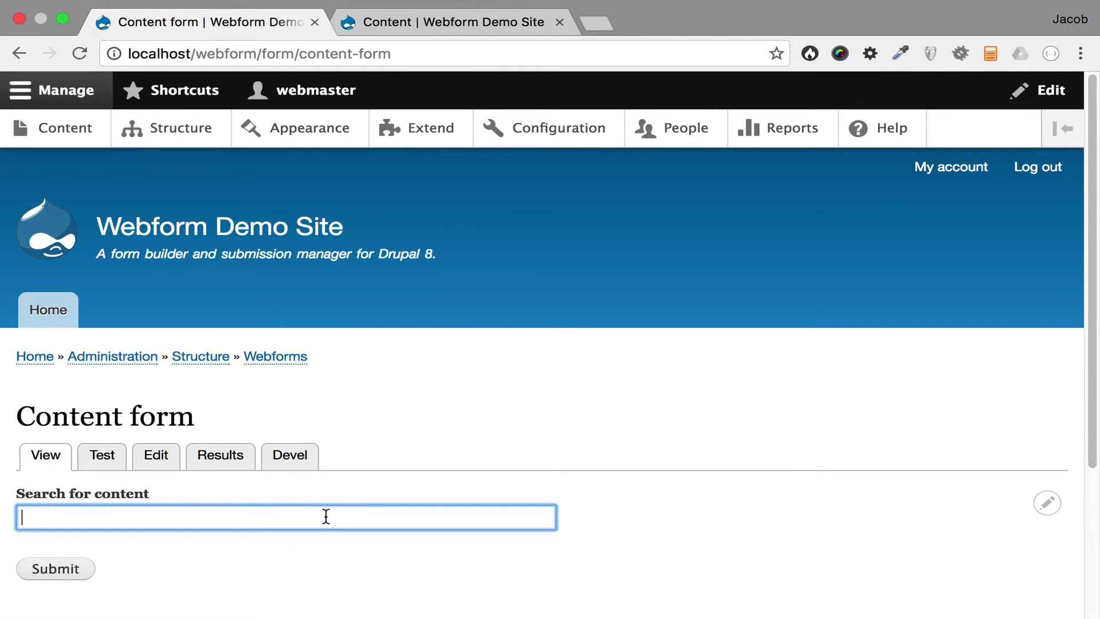
Return to the filtered content list and select the /webform/admin/content path in the URL.
left_click(449, 26)
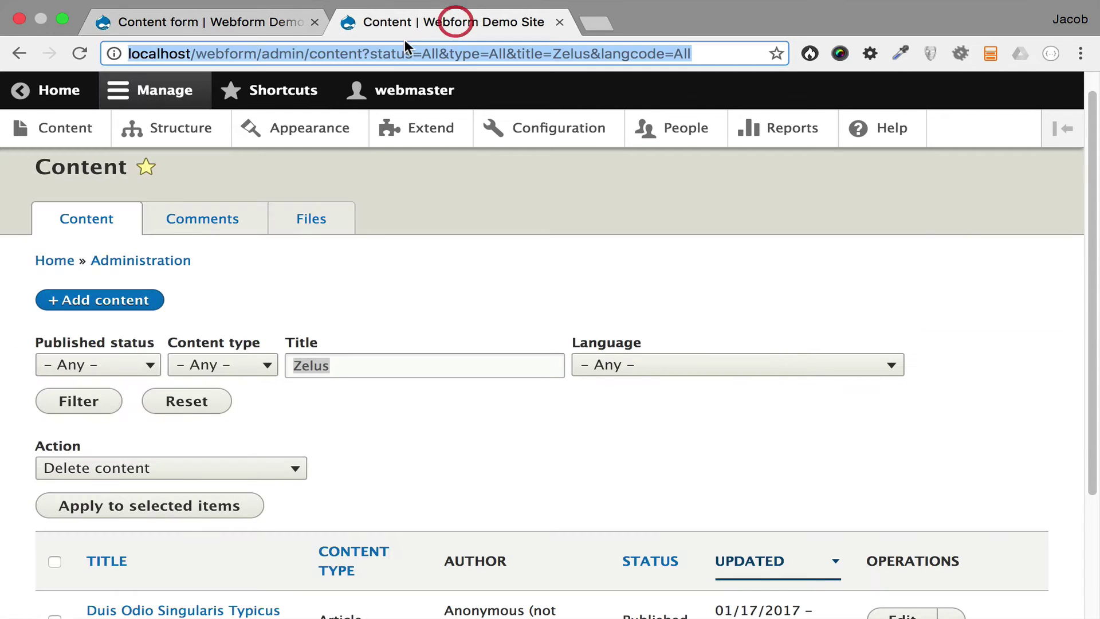
left_click(191, 53)
left_click_drag(191, 53, 364, 53)
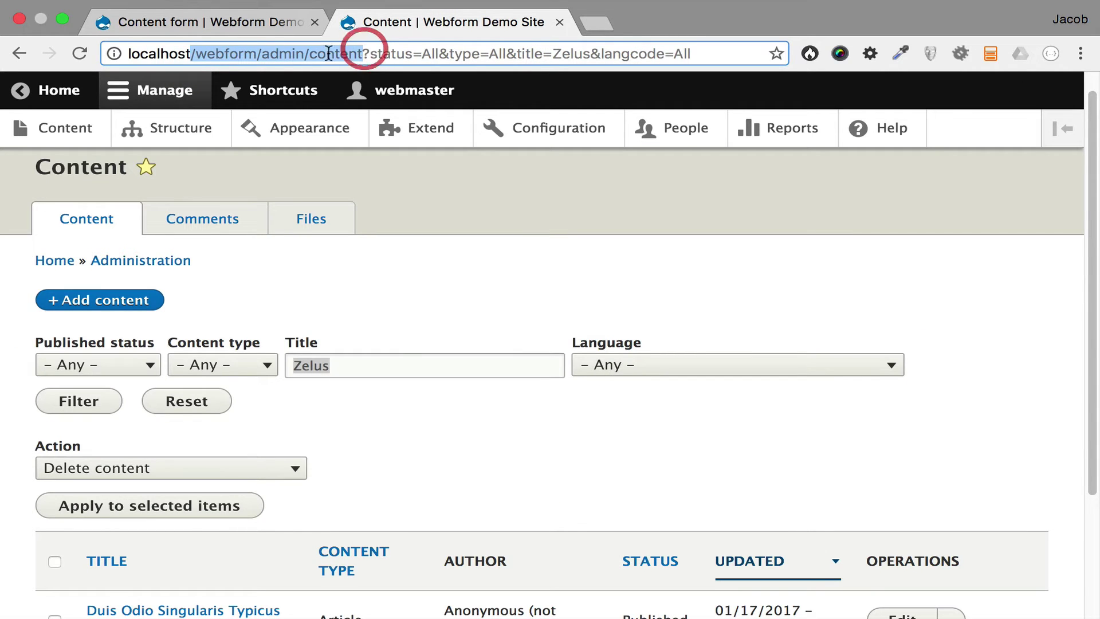
In the Content form settings, set Method to GET (Custom) and Action to /webform/admin/content.
left_click(229, 21)
left_click(156, 463)
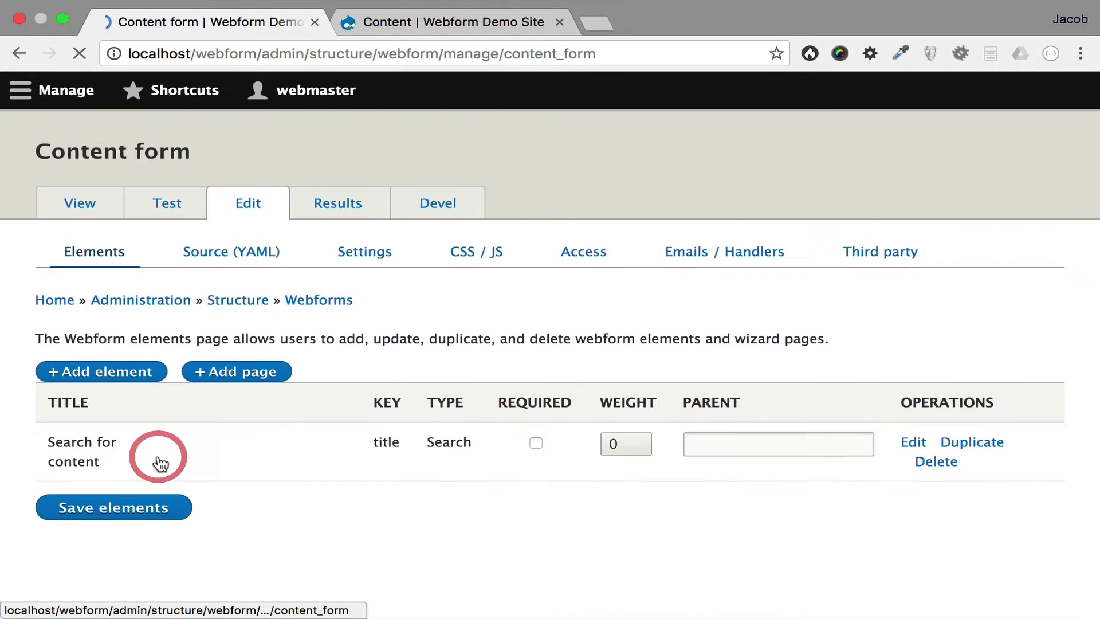
left_click(355, 288)
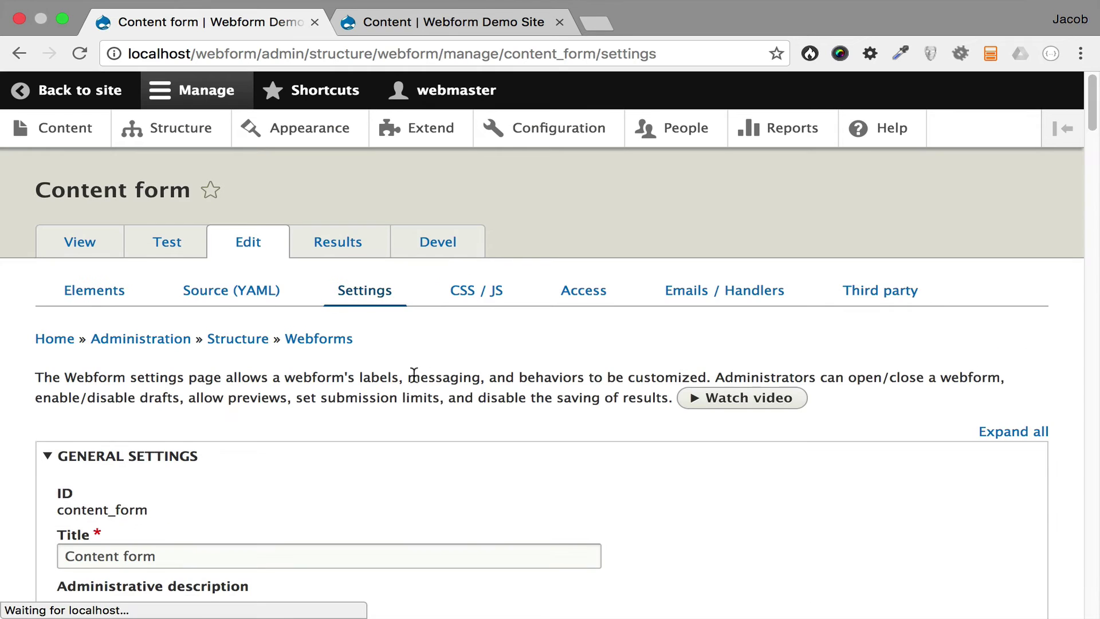
scroll(405, 372, "down", 15)
scroll(407, 376, "down", 10)
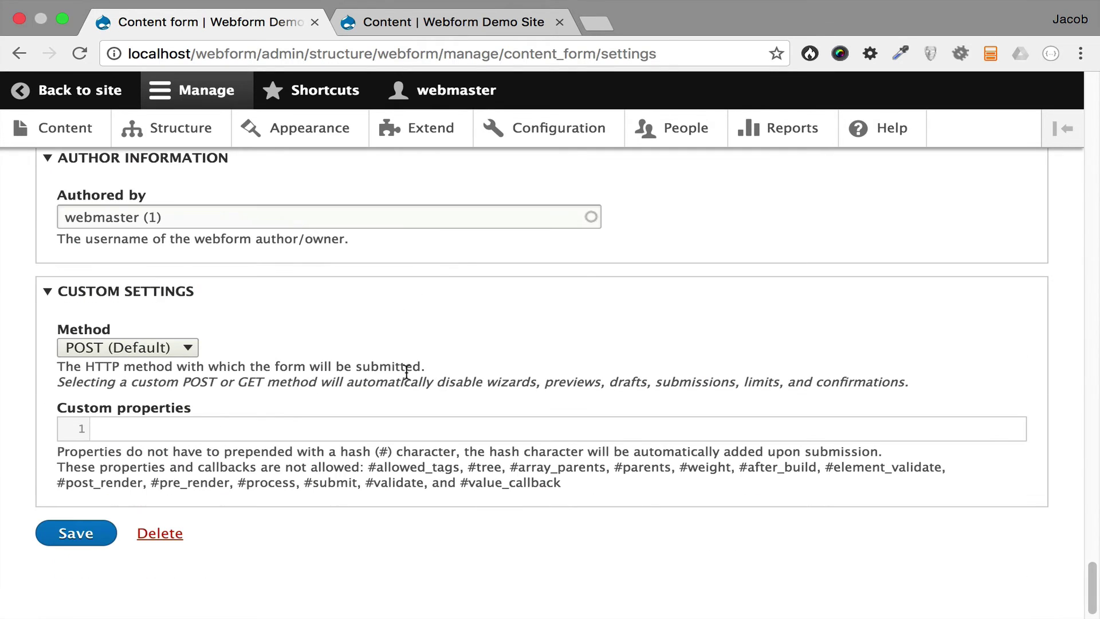
left_click(144, 349)
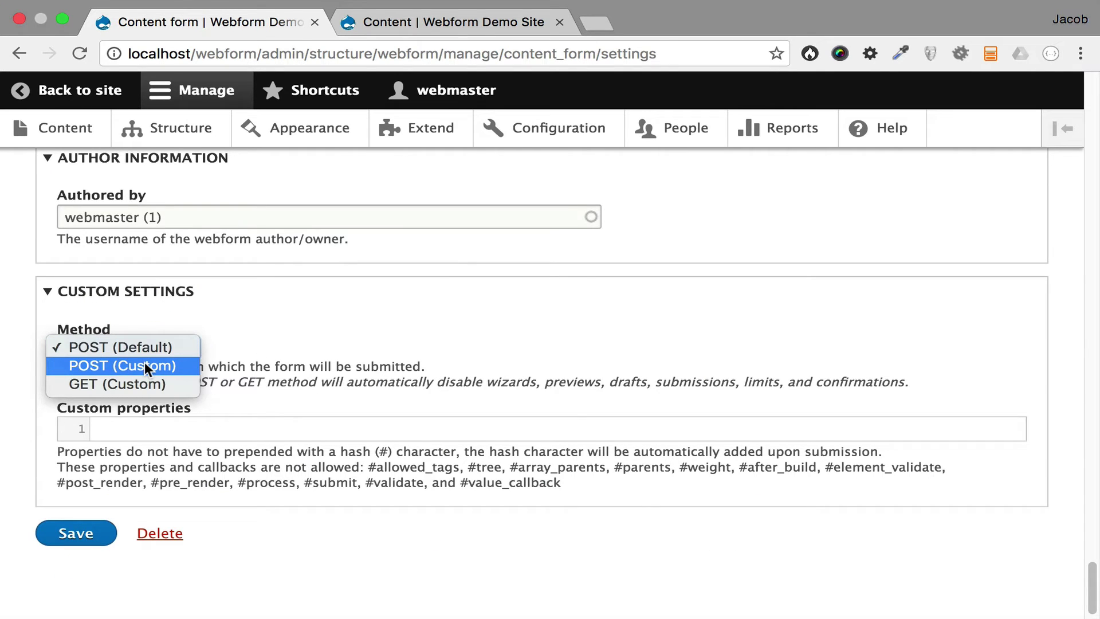
left_click(137, 382)
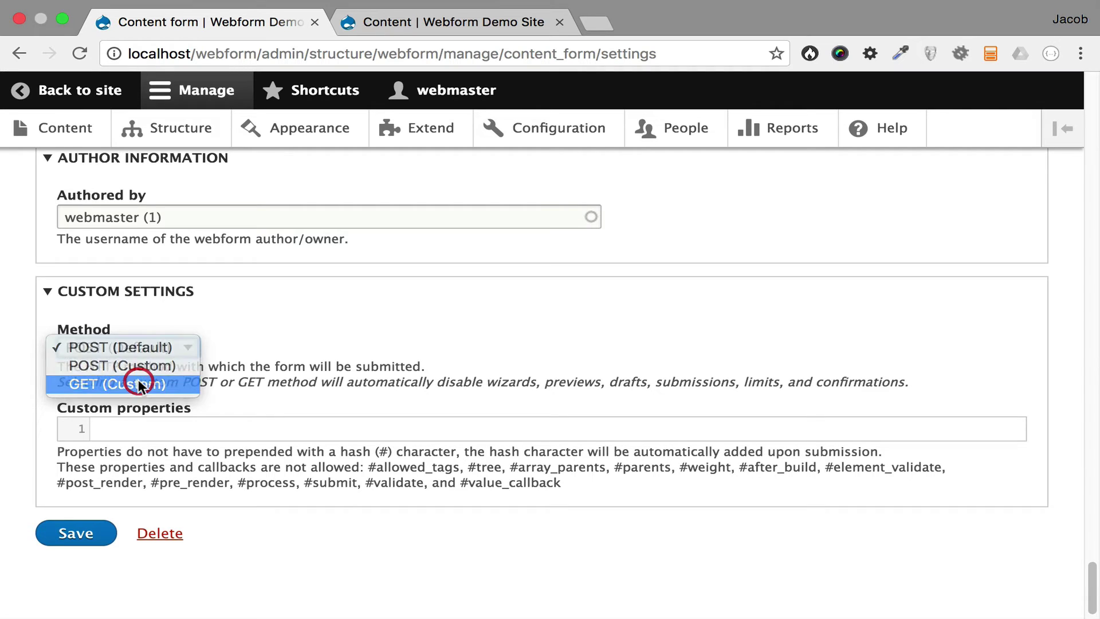
scroll(164, 420, "down", 3)
left_click(167, 344)
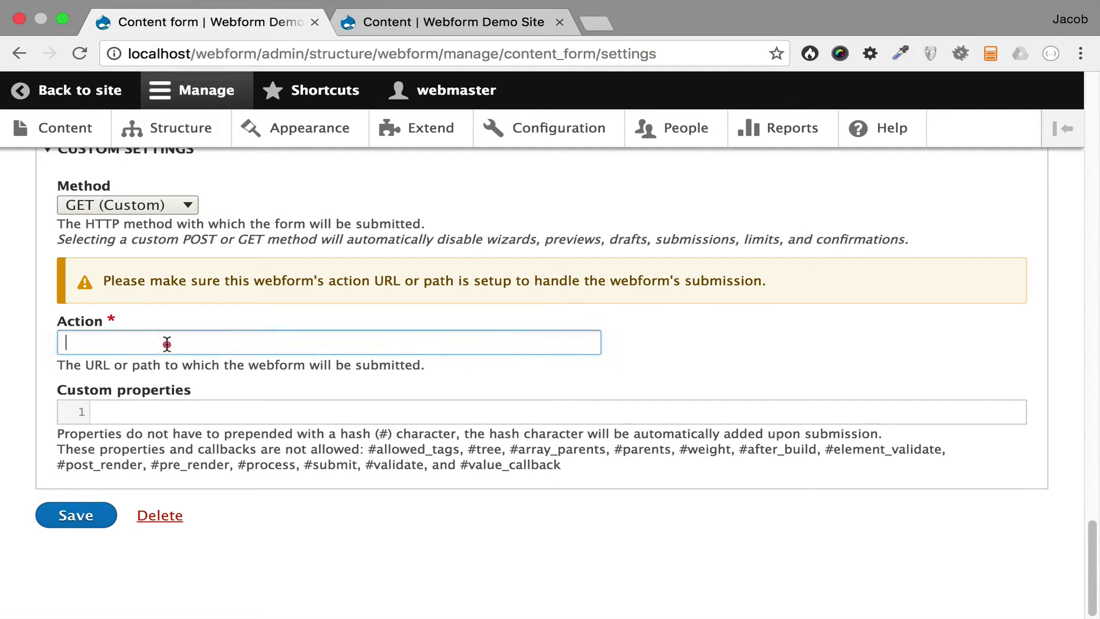
type("/webform/admin/content")
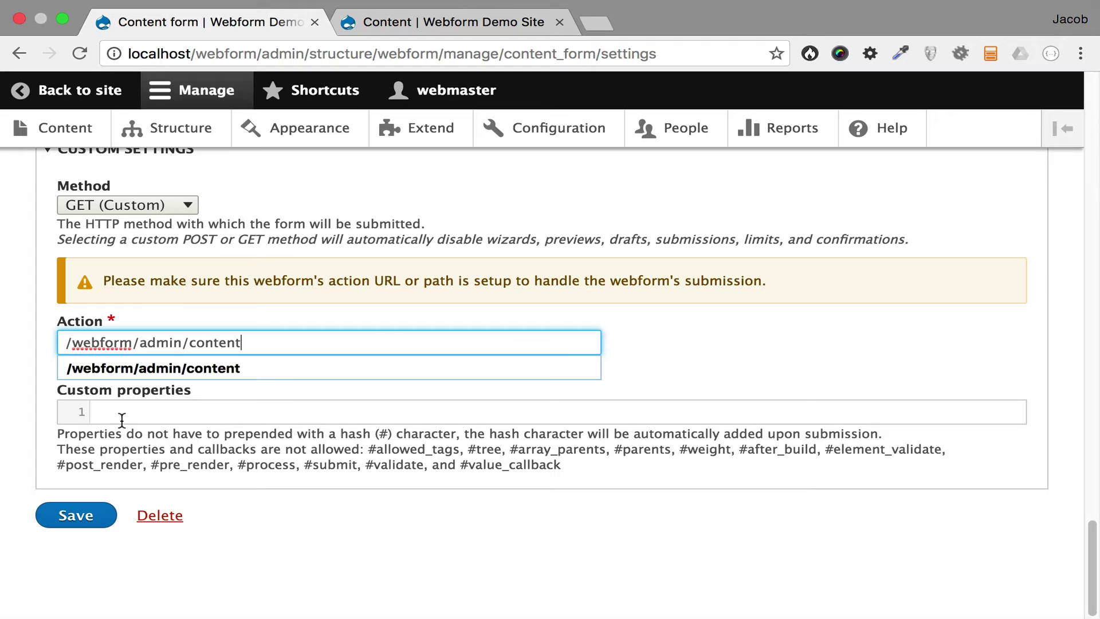
Save the Content form settings and copy 'Zelus' from the content list's title filter.
left_click(80, 516)
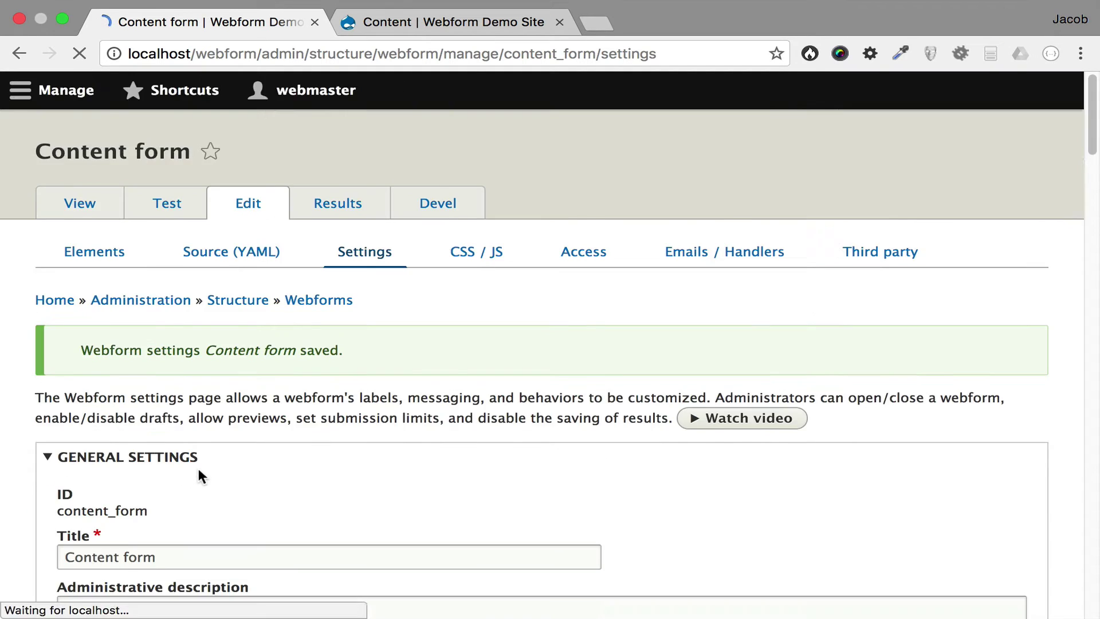
left_click(458, 24)
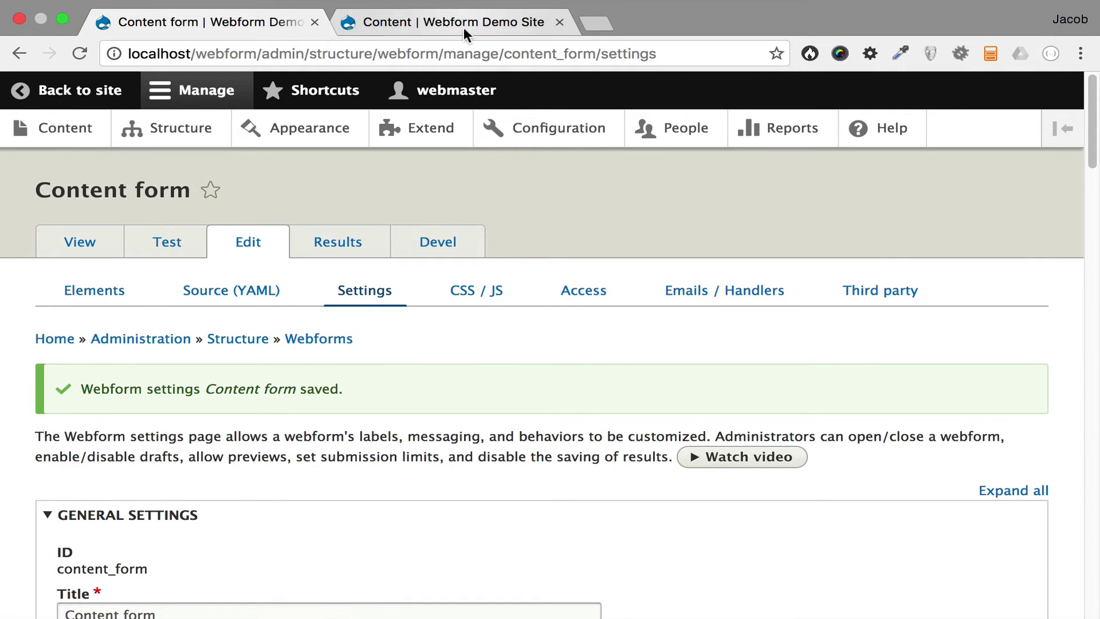
left_click_drag(398, 359, 256, 361)
key("super+c")
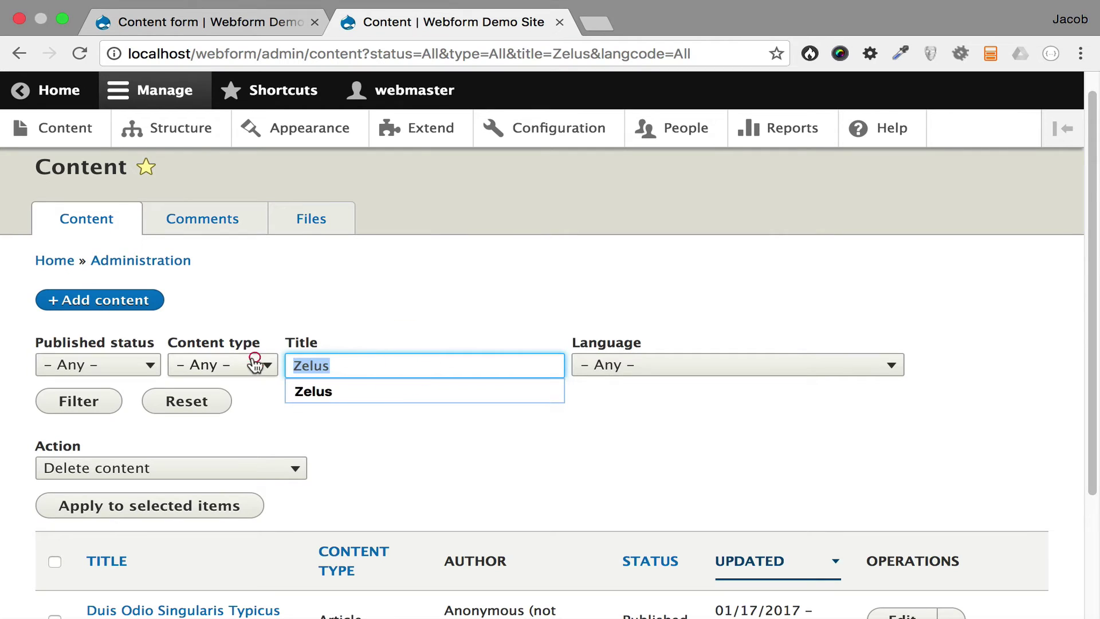
left_click(190, 21)
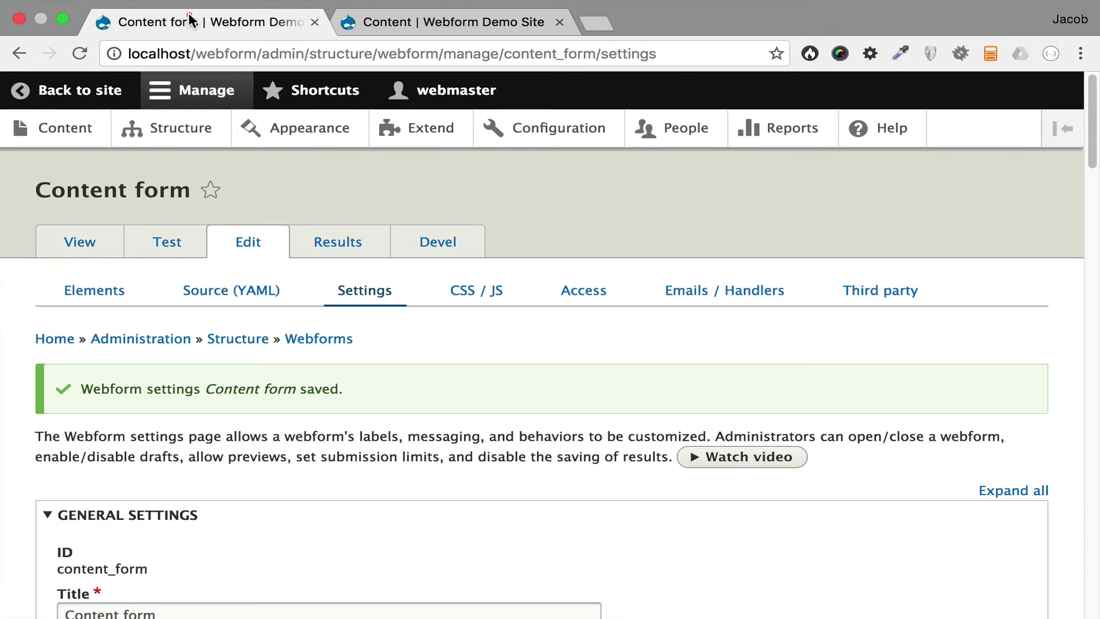
Submit 'Zelus' through the Content form's search field and review the resulting filtered content list.
left_click(92, 248)
left_click(89, 521)
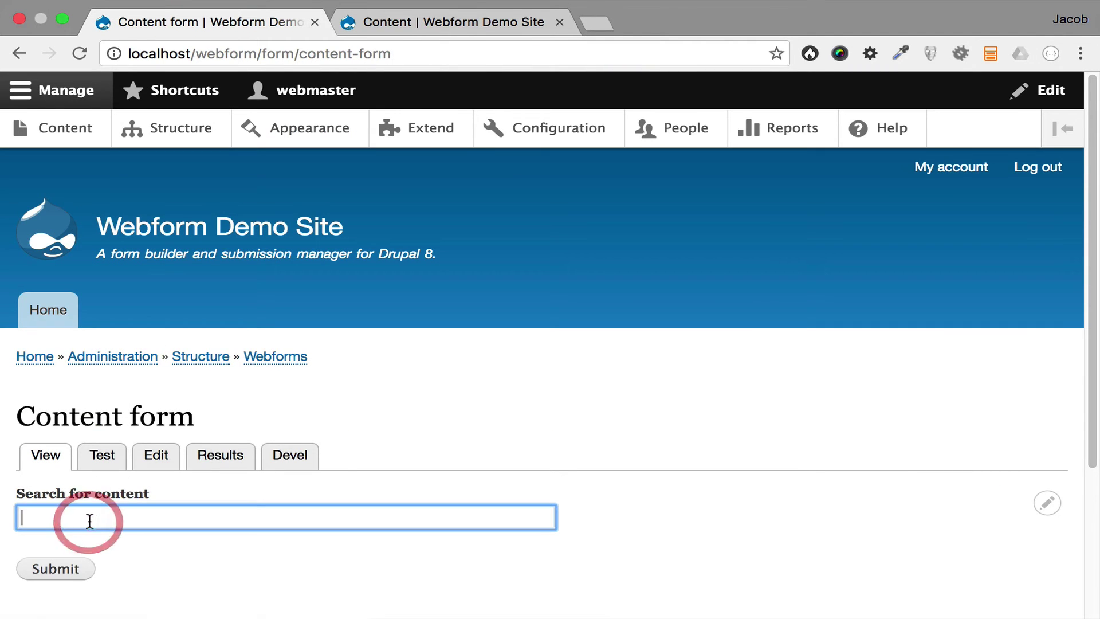
key("super+v")
left_click(63, 570)
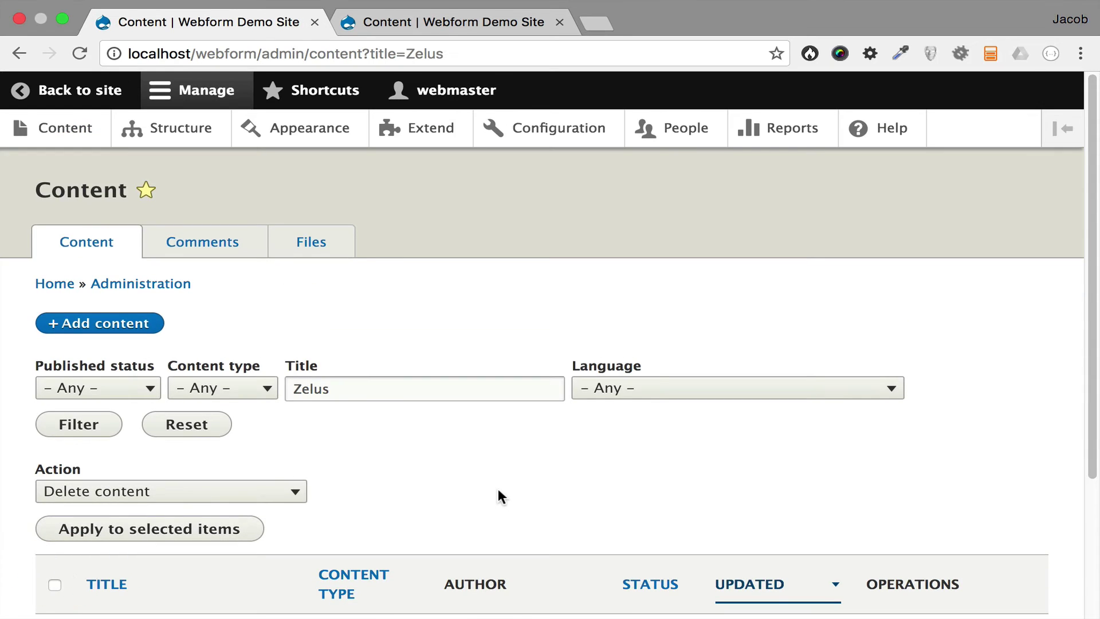
scroll(497, 493, "down", 3)
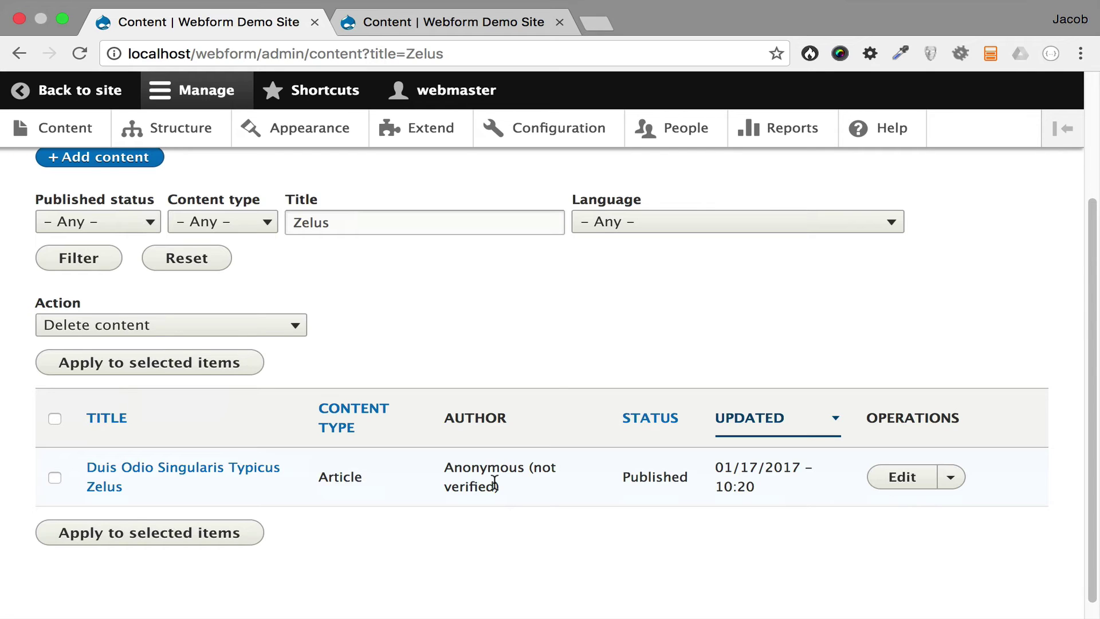
scroll(438, 362, "up", 3)
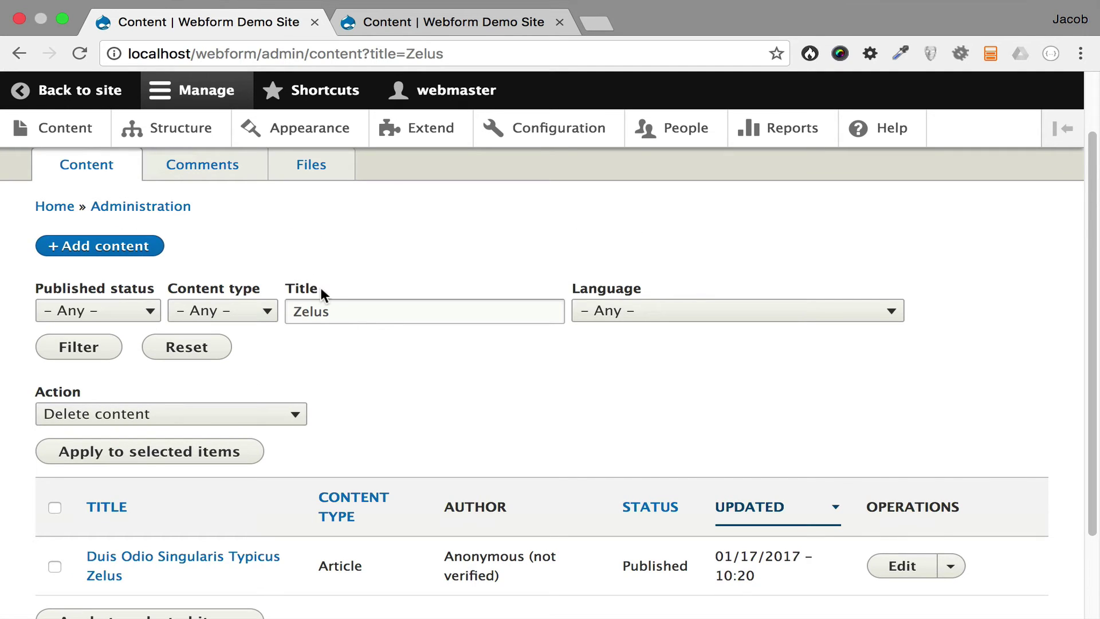
scroll(304, 286, "up", 2)
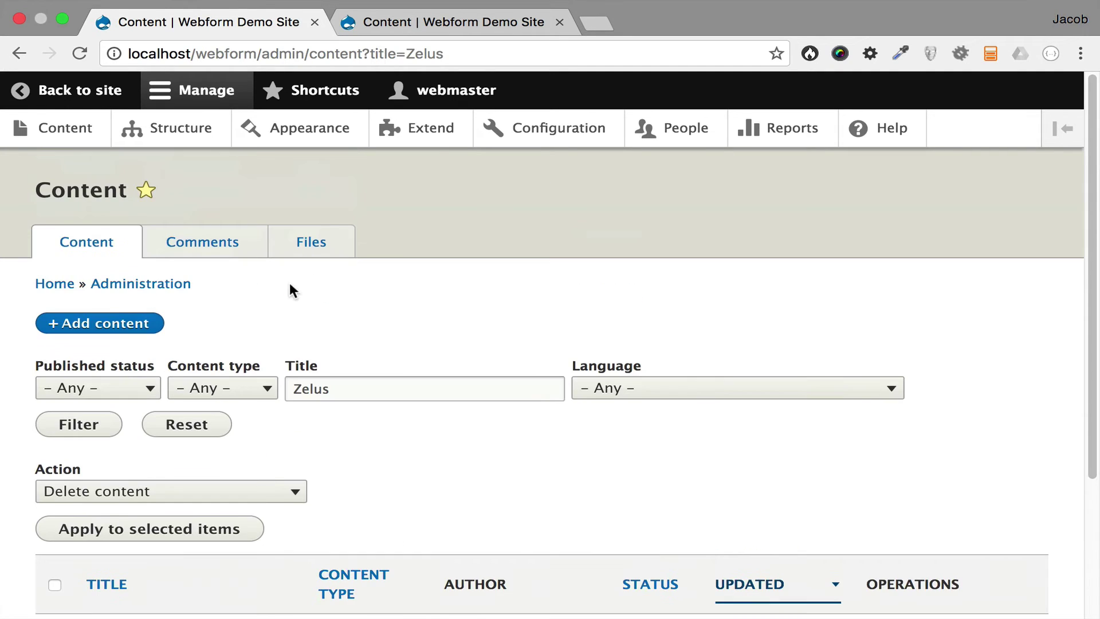
In Block layout, place a Webform block in the Sidebar first region.
left_click(19, 55)
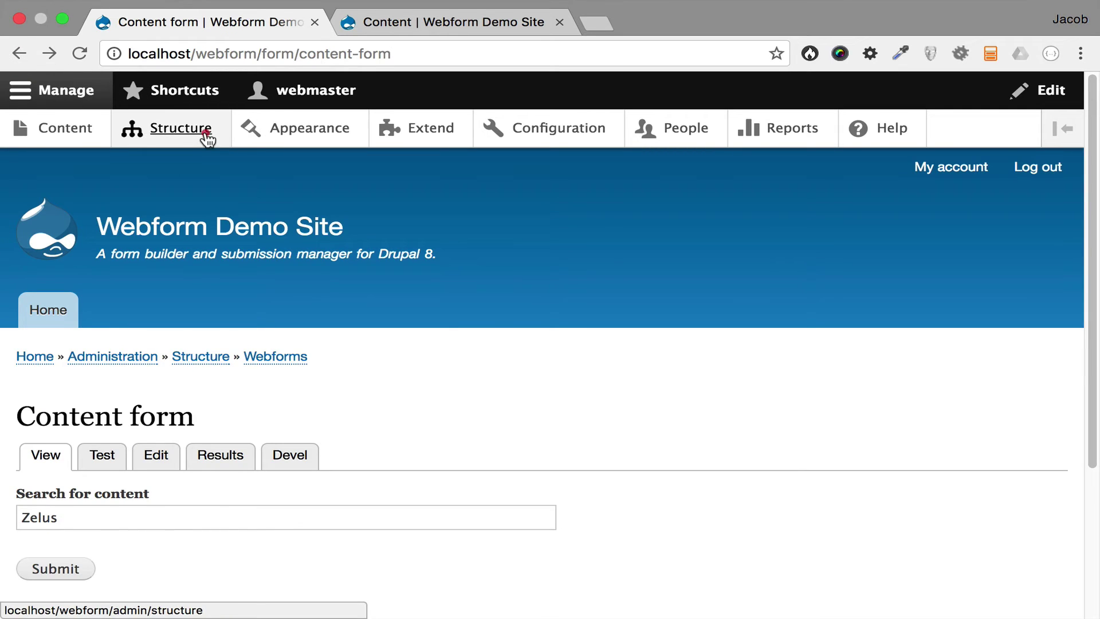
left_click(208, 138)
left_click(115, 275)
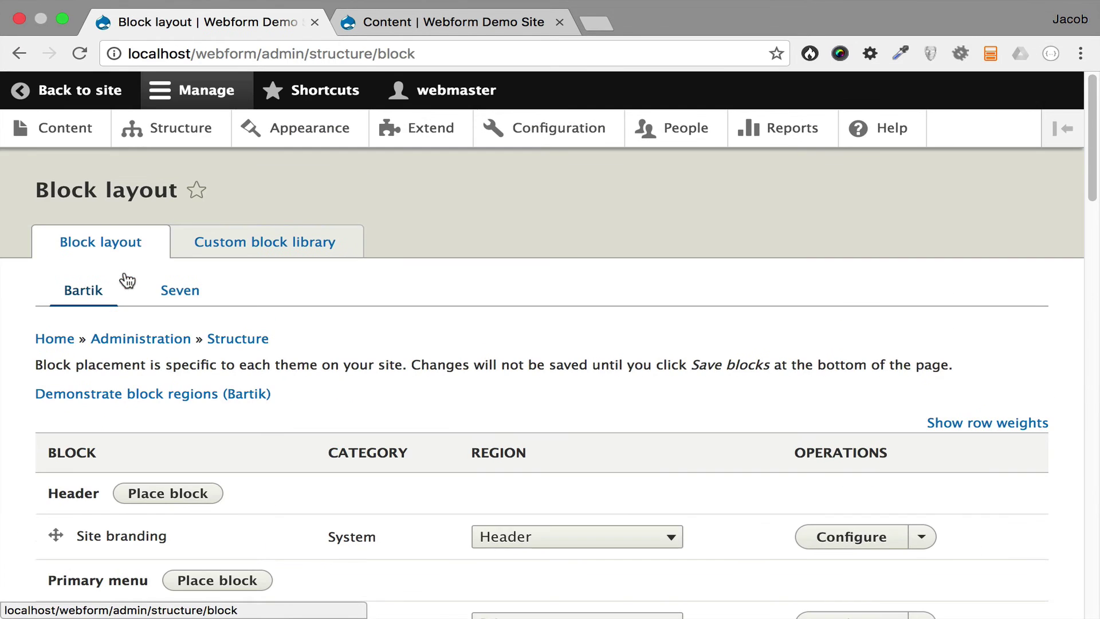
scroll(221, 459, "down", 5)
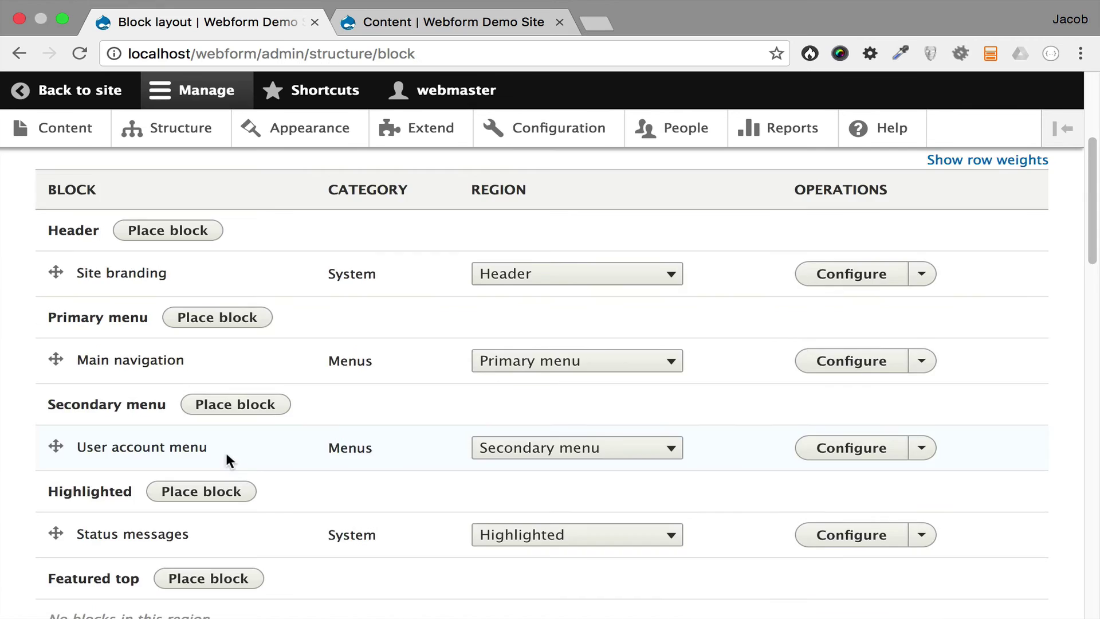
scroll(227, 455, "down", 12)
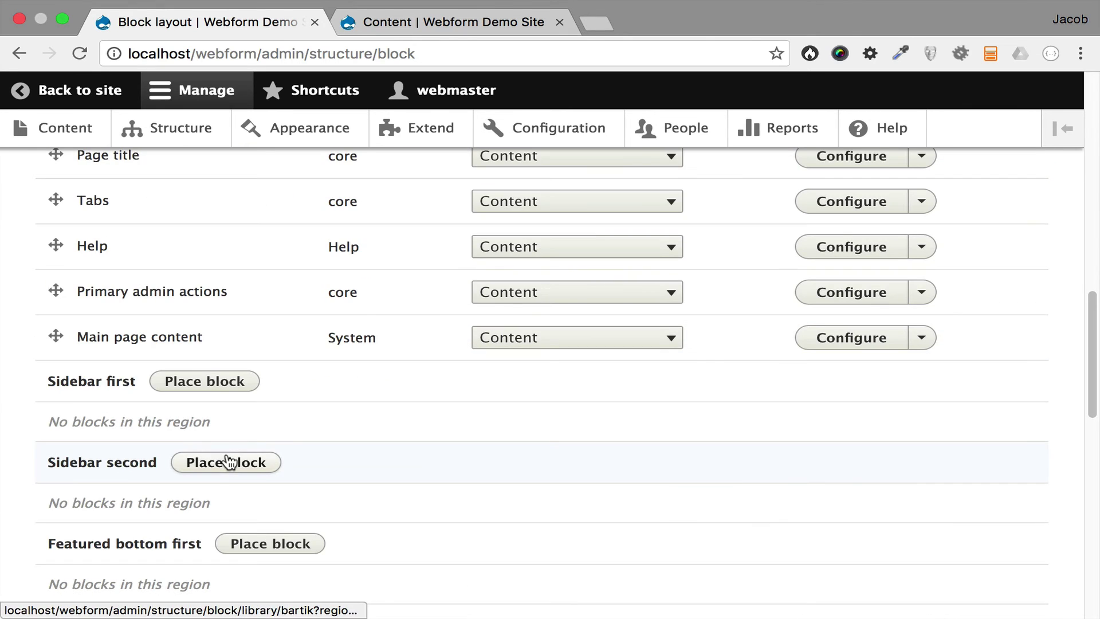
left_click(218, 381)
left_click(297, 243)
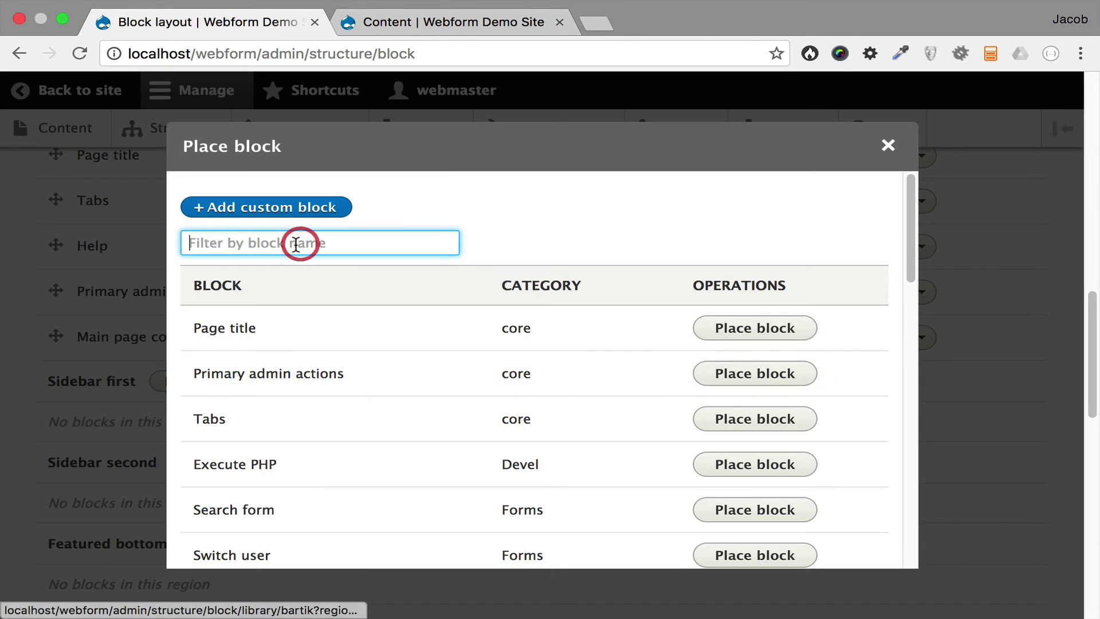
type("web")
left_click(647, 327)
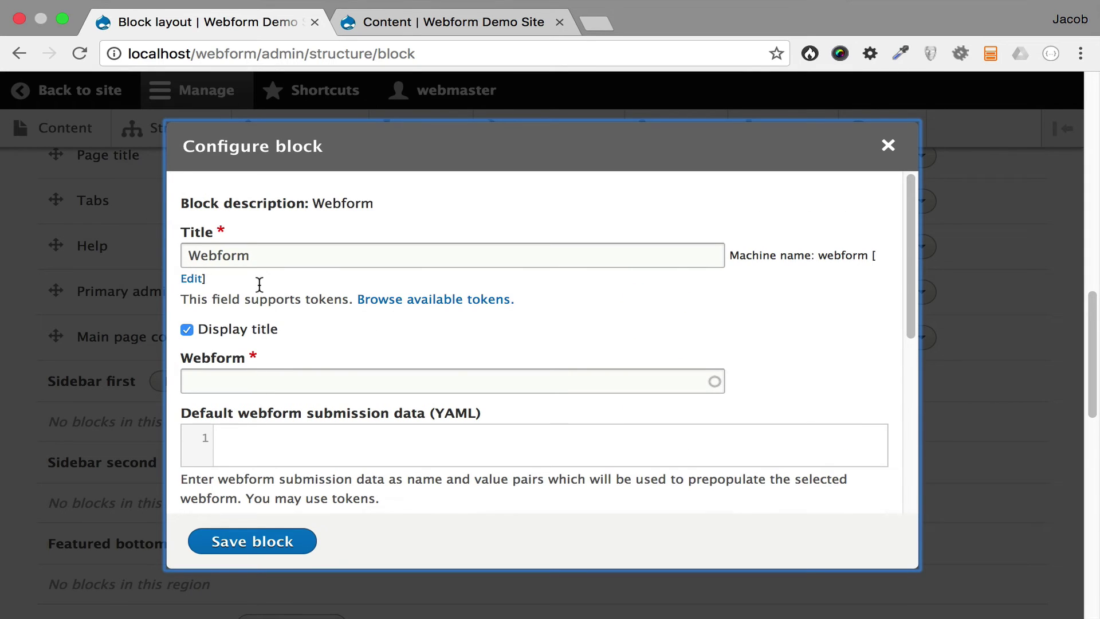
Hide the block title, choose Content form as its webform, and save the block.
left_click(187, 330)
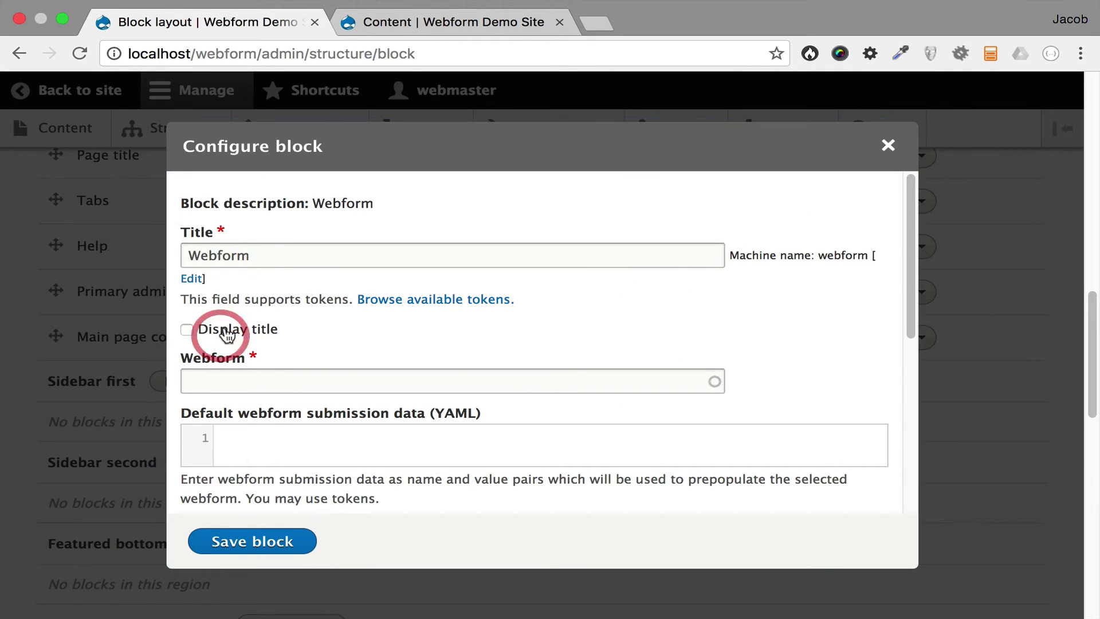
left_click(280, 379)
type("Con")
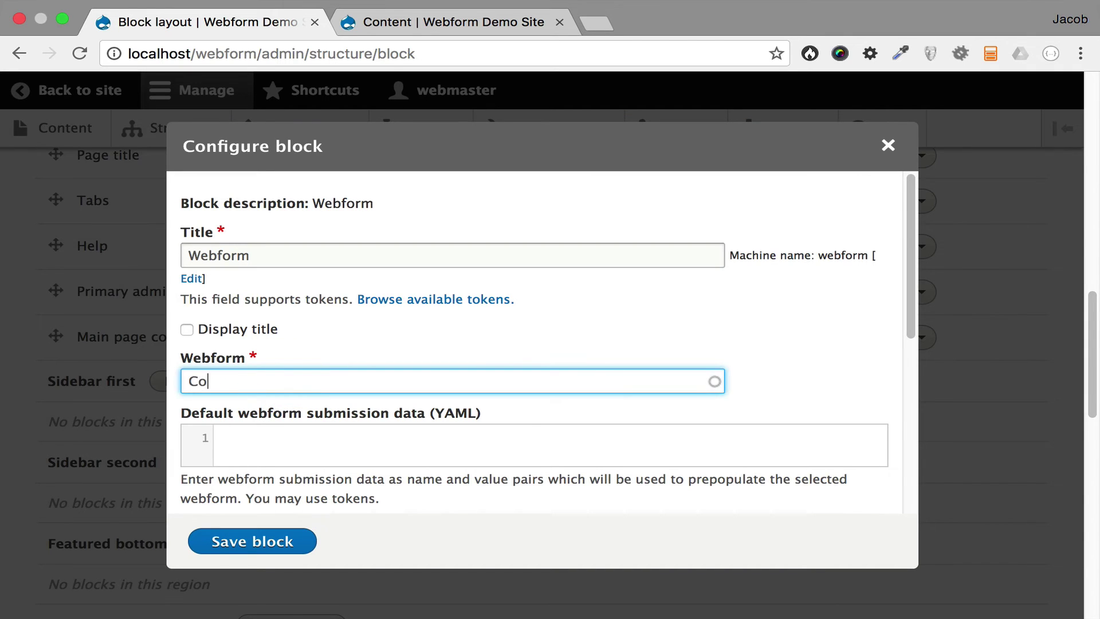
left_click(308, 429)
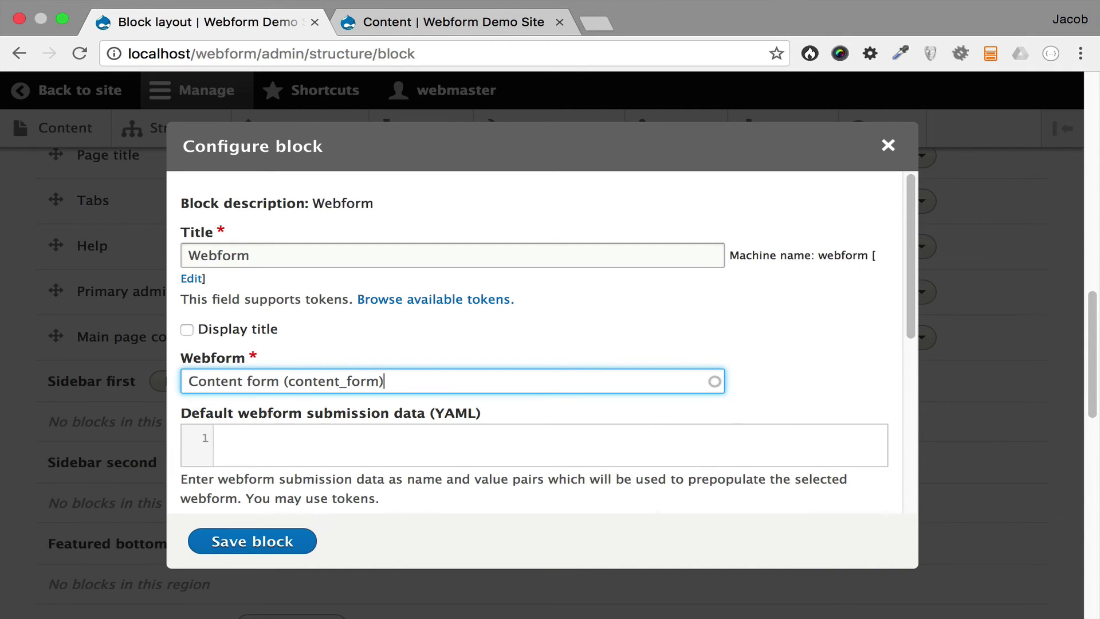
left_click(255, 544)
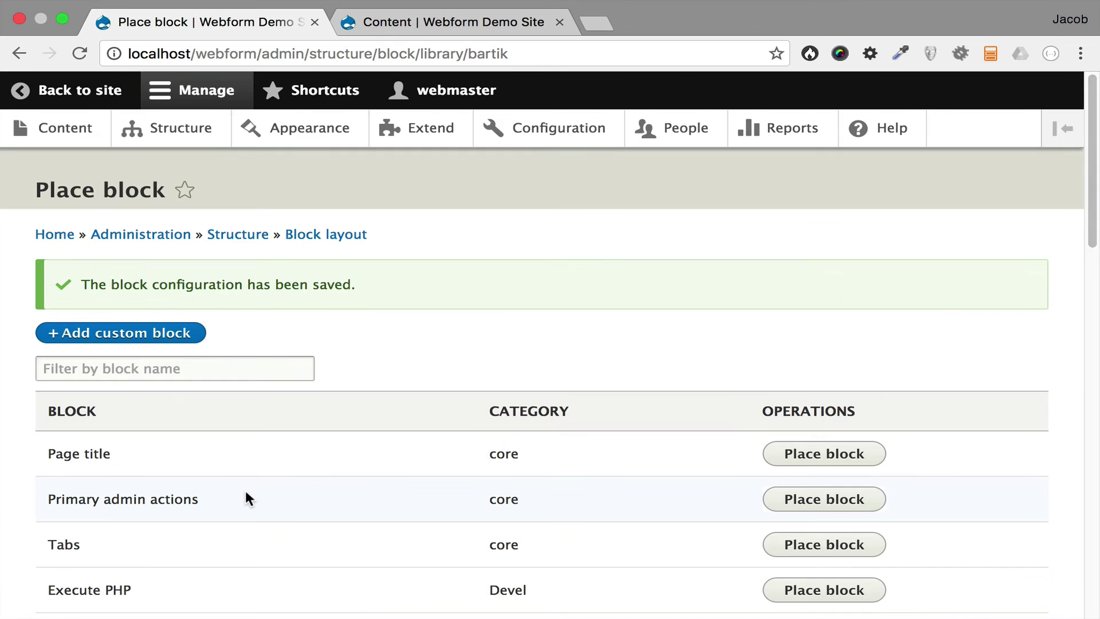
Copy 'Zelus', submit it from the homepage sidebar search field, then go back to the homepage.
left_click(425, 45)
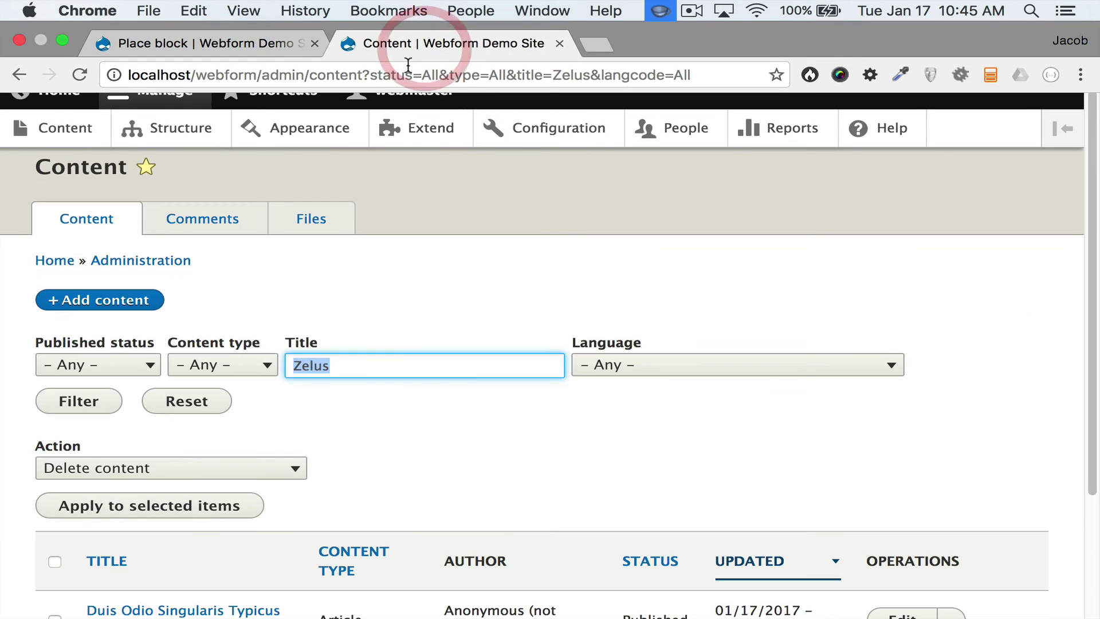
double_click(293, 365)
key("super+c")
left_click(55, 260)
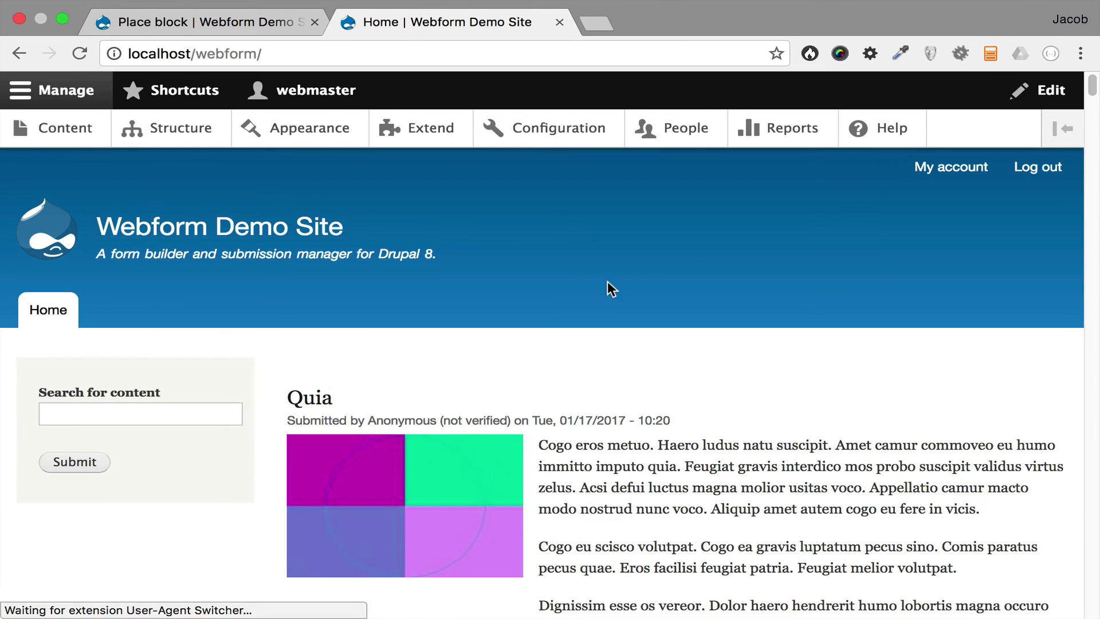
left_click(144, 415)
key("super+v")
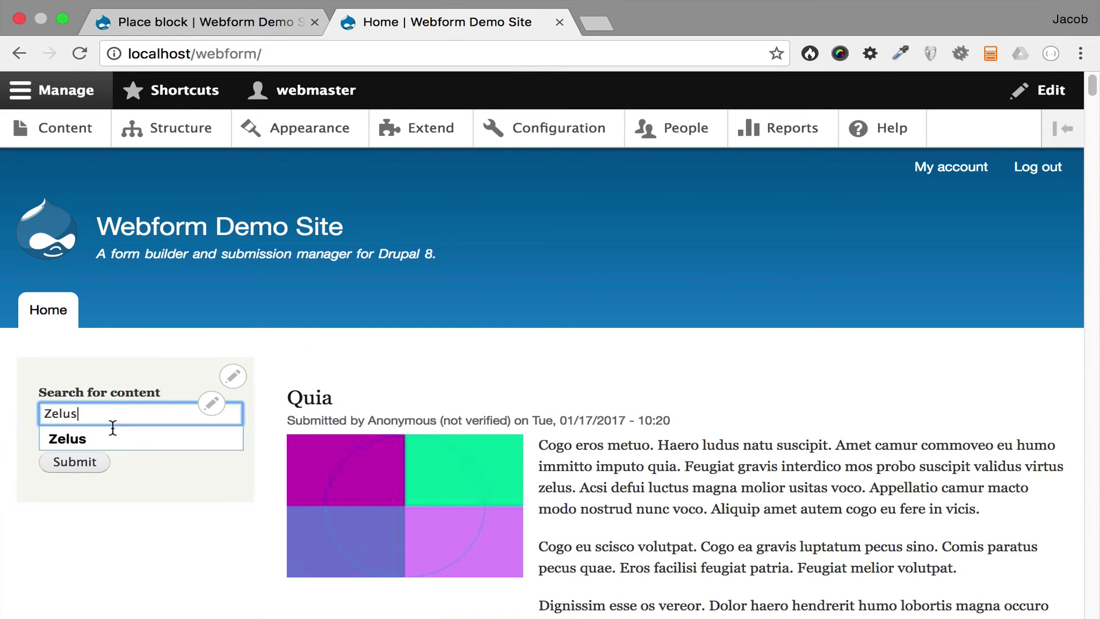
left_click(75, 470)
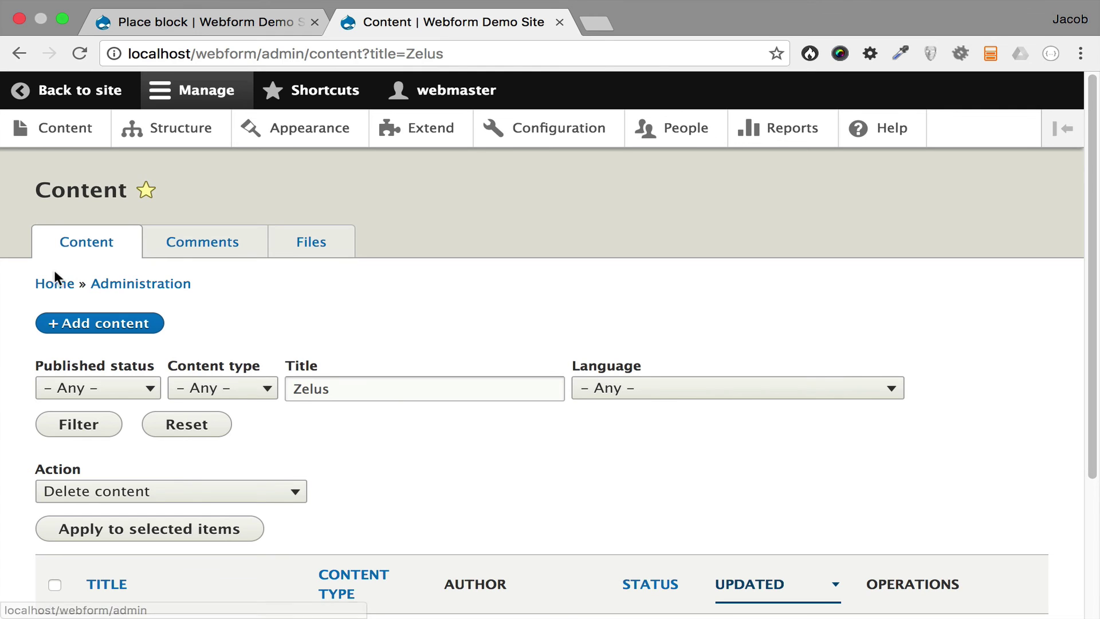
left_click(60, 284)
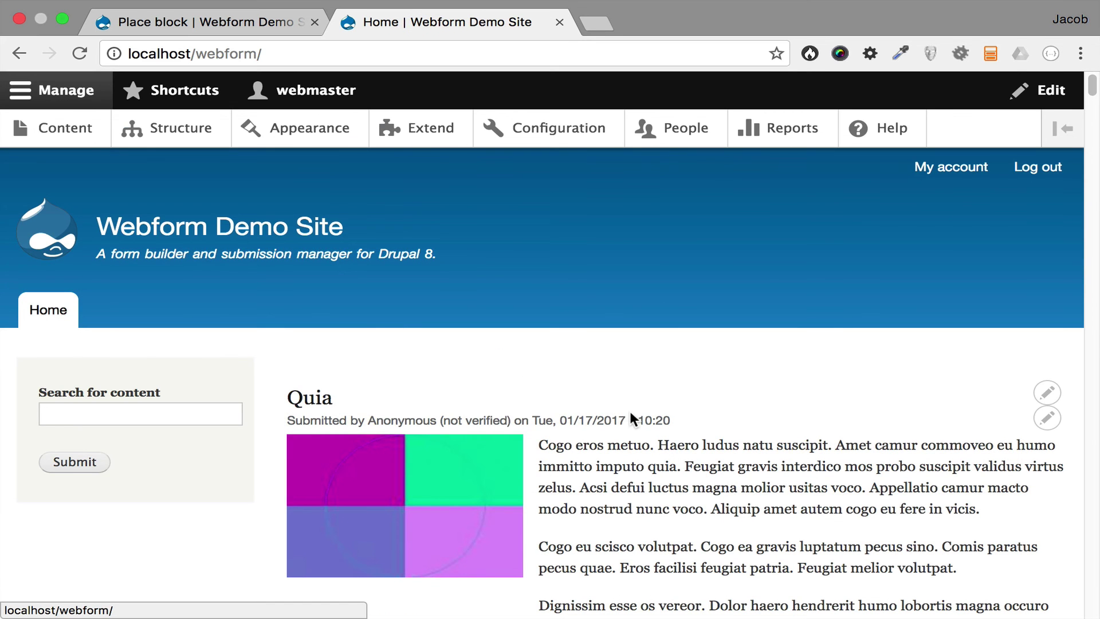